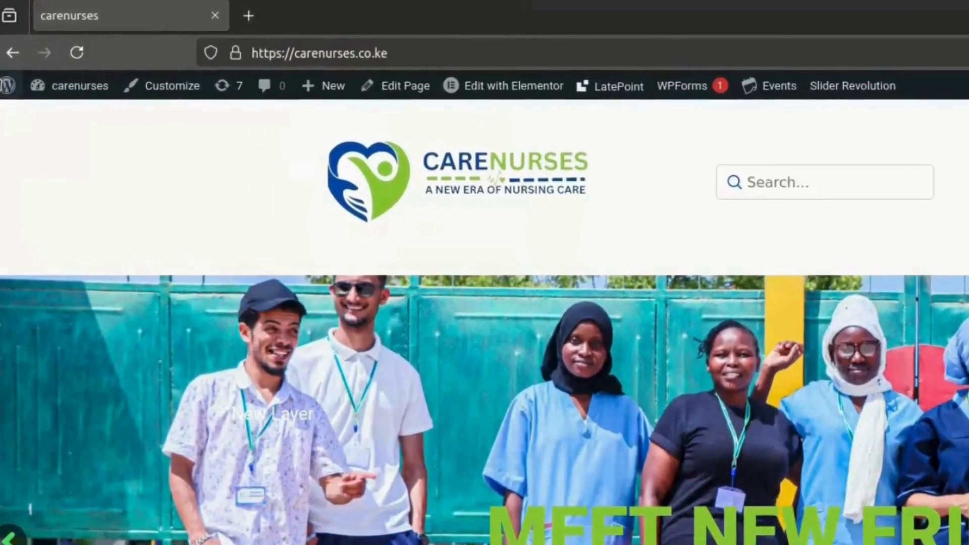
- Open the site's admin dashboard and go to the Tutor LMS Pro course list
mouse_move(65, 101)
click(75, 125)
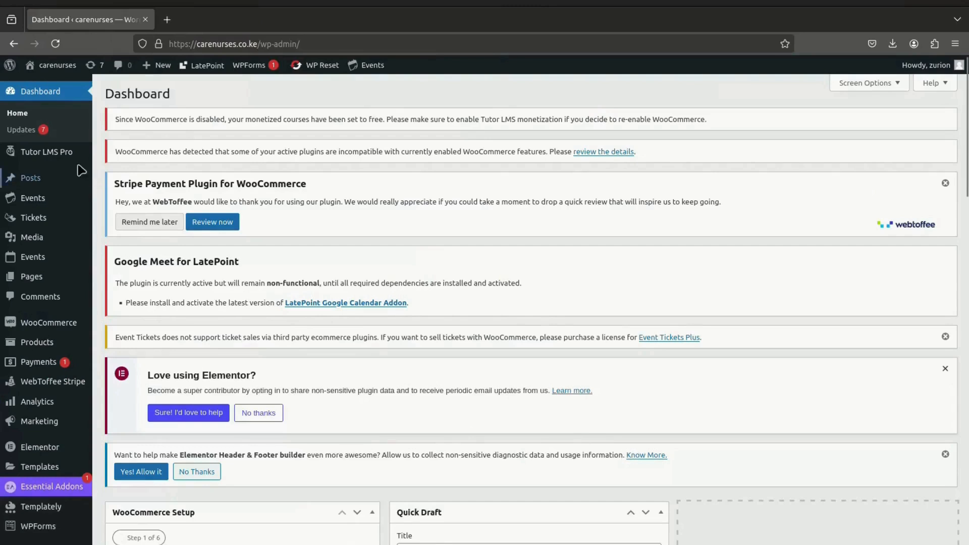
mouse_move(71, 164)
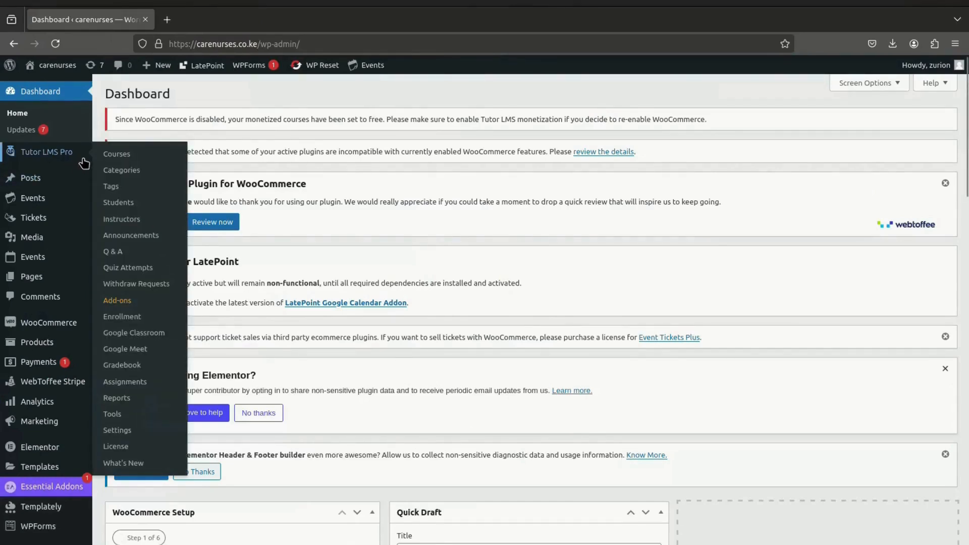
click(135, 162)
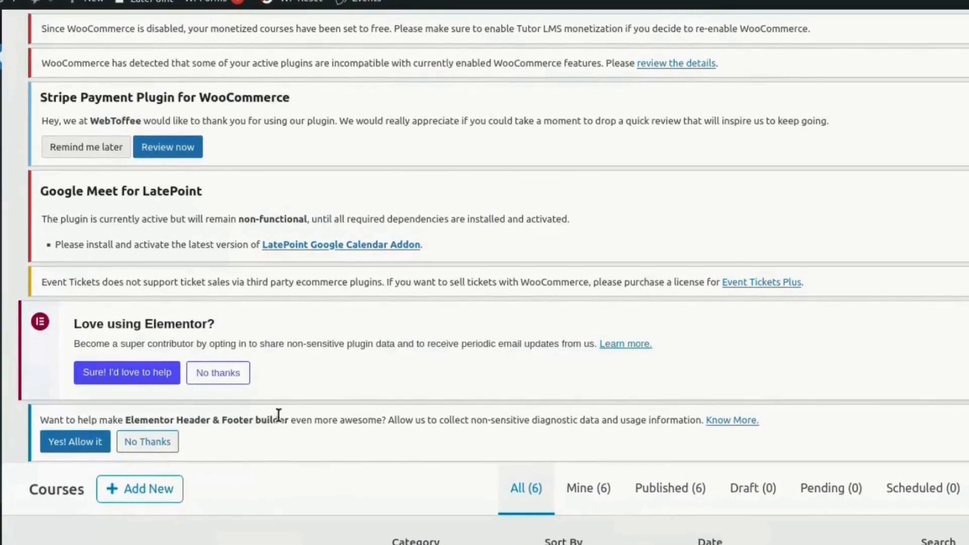
- Open the Cardiology course from the course list for editing
scroll(273, 478, down, 7)
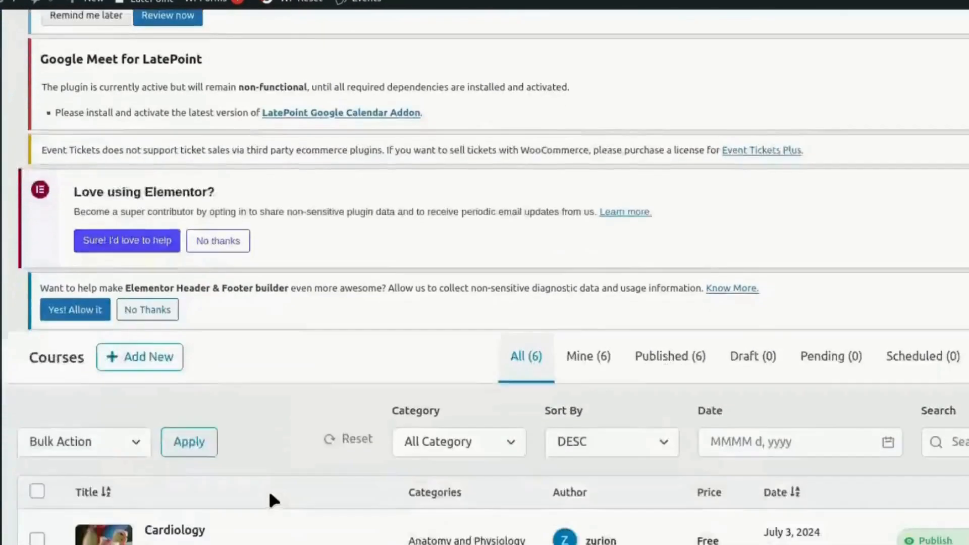
scroll(270, 498, down, 4)
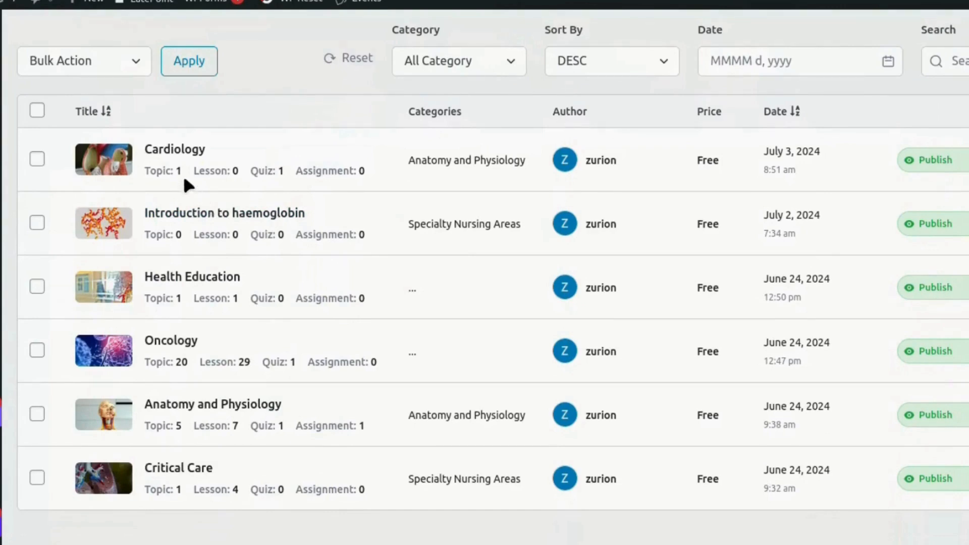
click(166, 154)
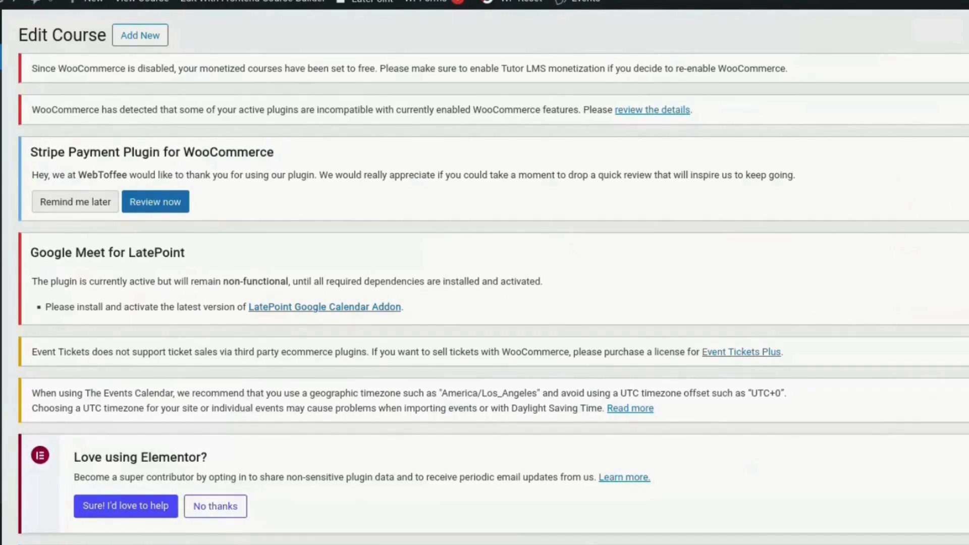
- Expand the Introduction topic in the Cardiology course's Course Builder section
scroll(485, 277, down, 5)
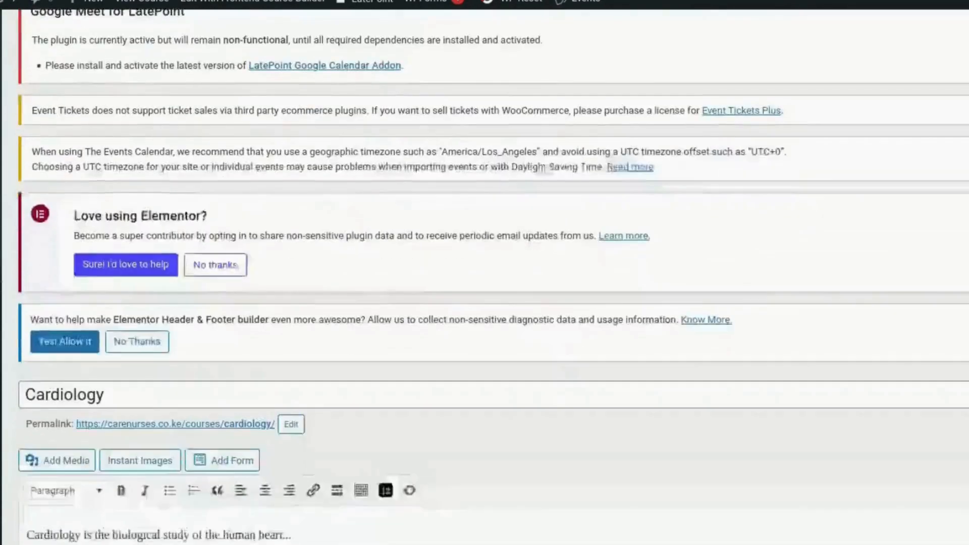
scroll(484, 277, down, 2)
scroll(485, 277, down, 6)
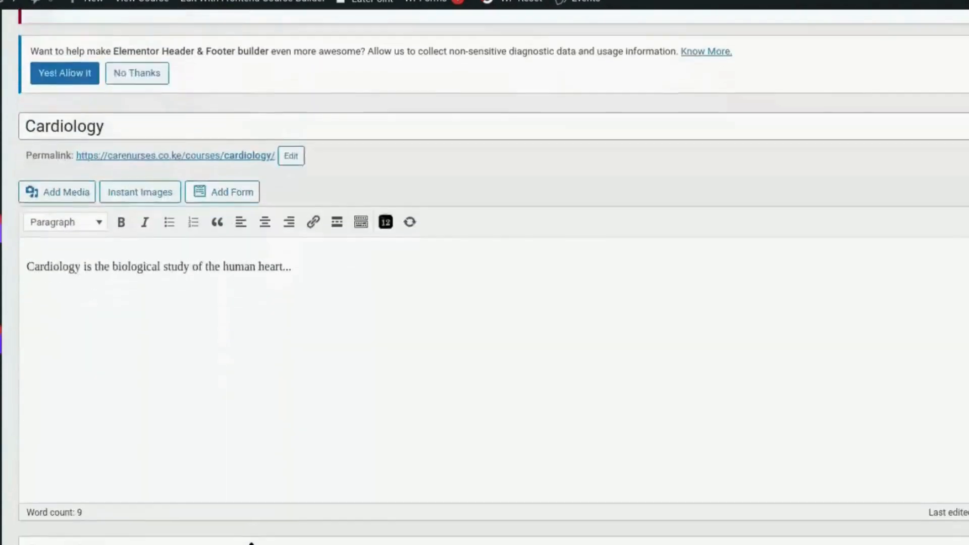
scroll(132, 479, down, 1)
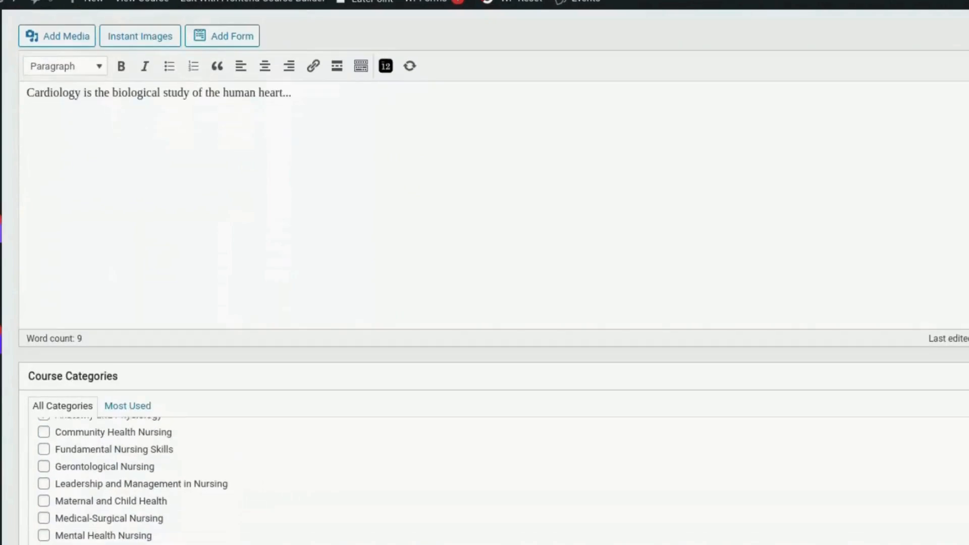
scroll(485, 277, down, 8)
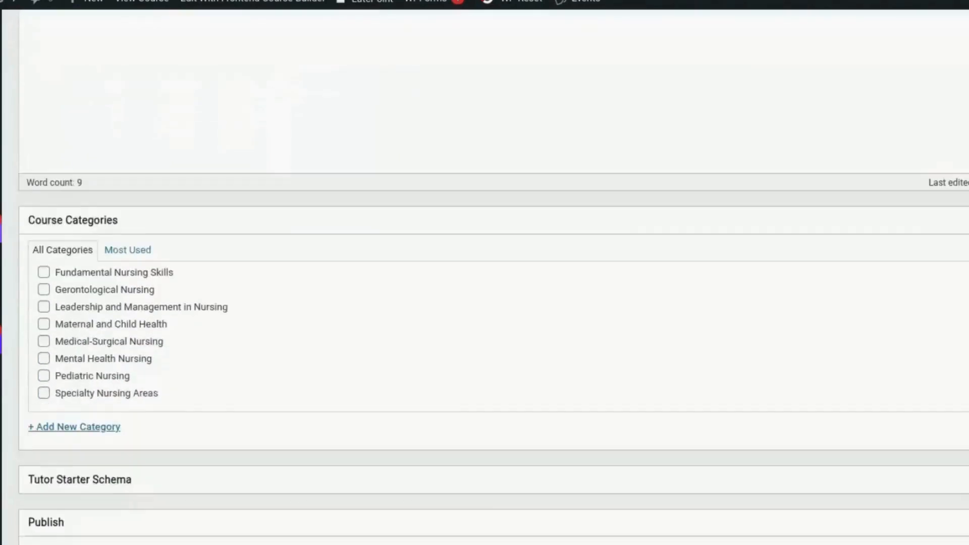
scroll(484, 277, down, 7)
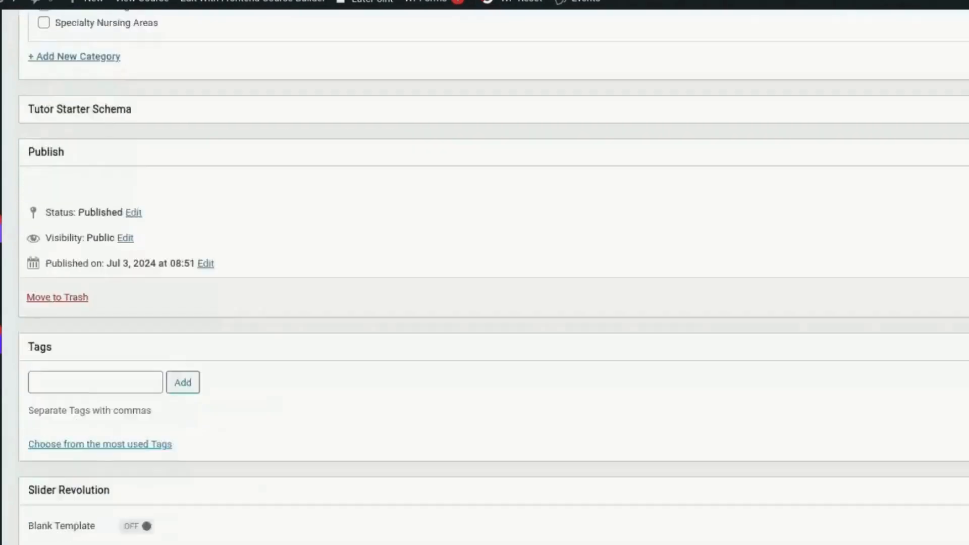
scroll(485, 277, down, 6)
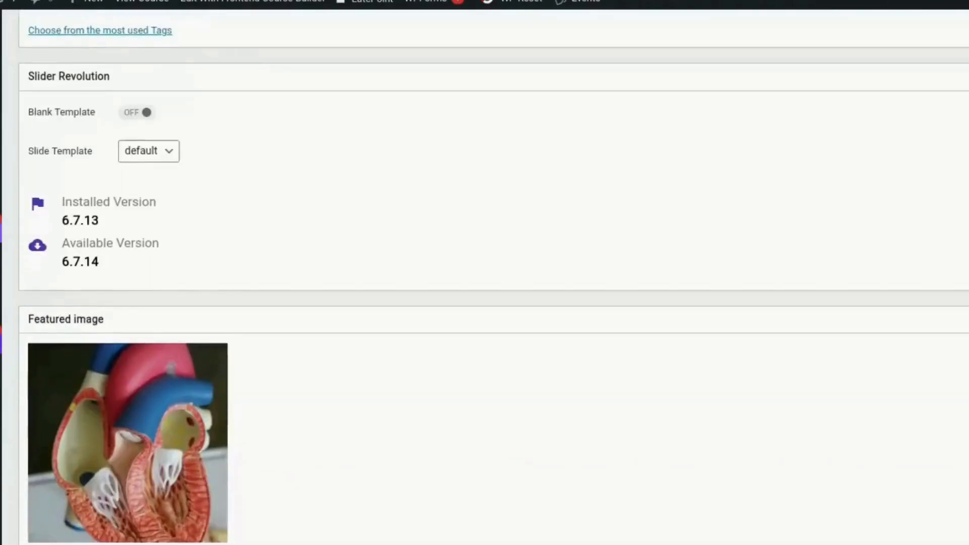
scroll(485, 278, down, 8)
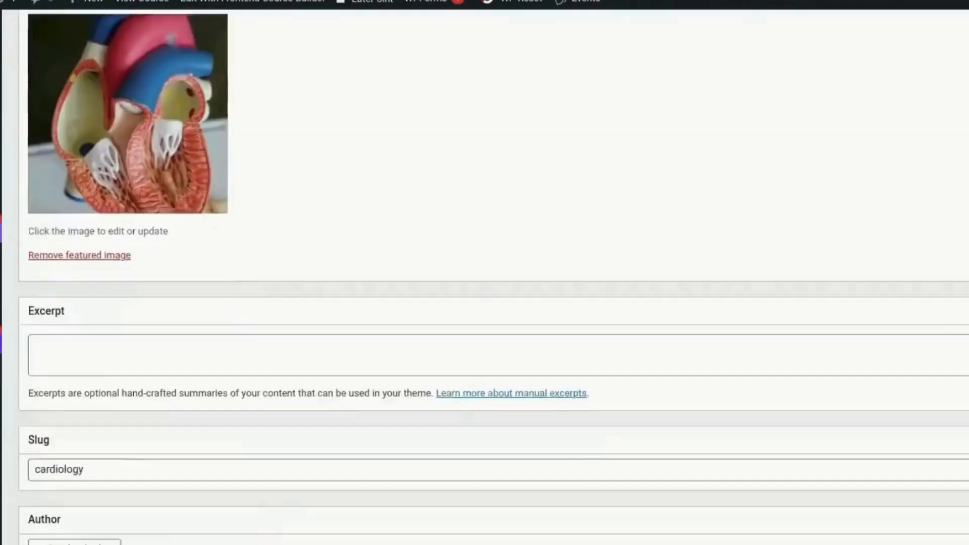
scroll(484, 277, down, 3)
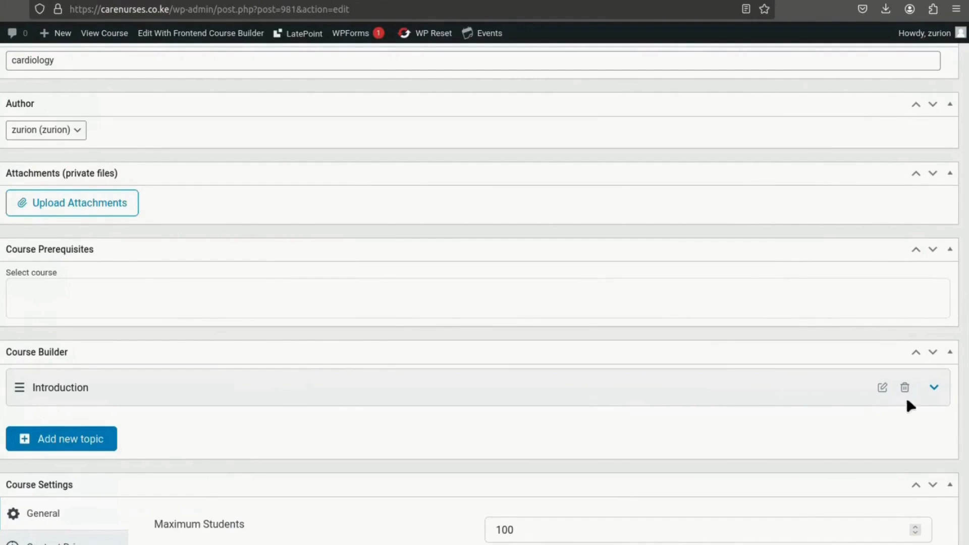
click(932, 389)
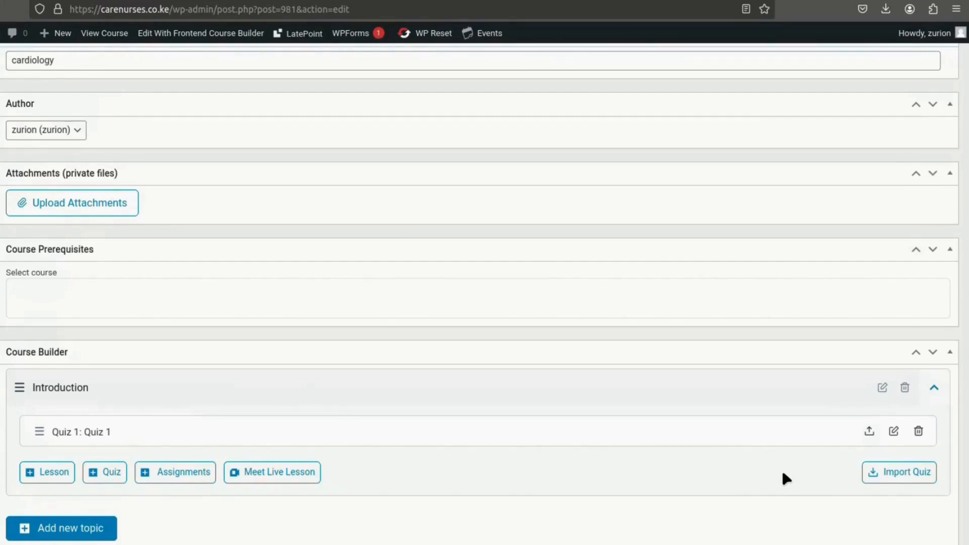
click(888, 472)
click(104, 471)
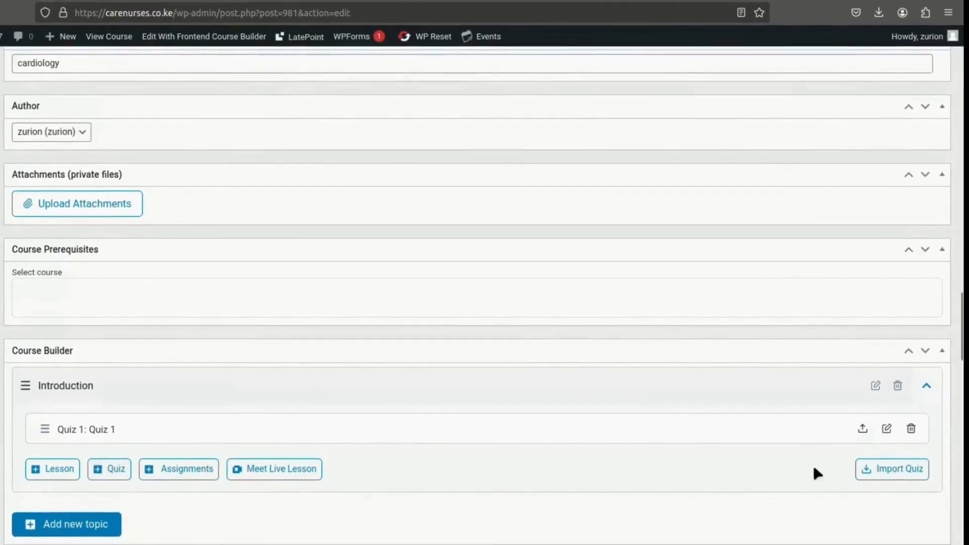
click(900, 473)
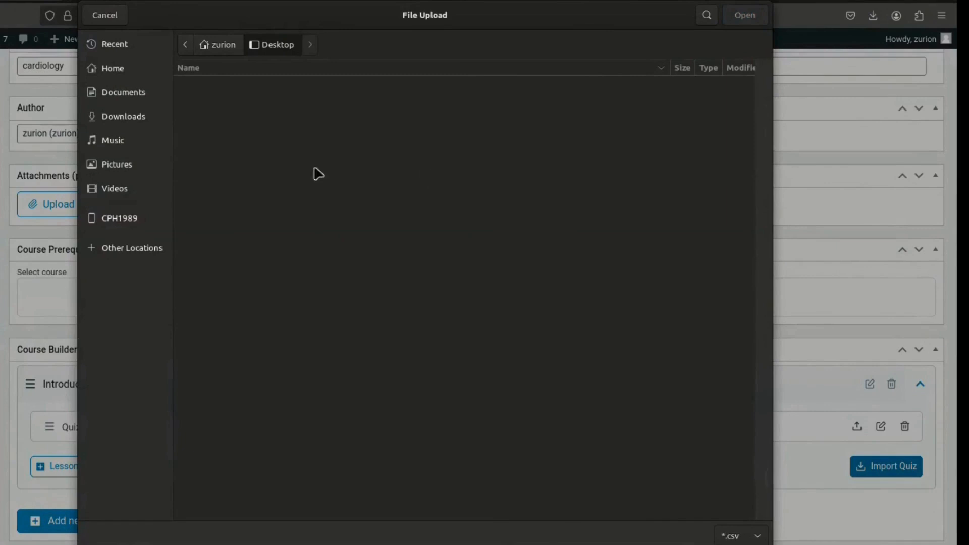
click(107, 20)
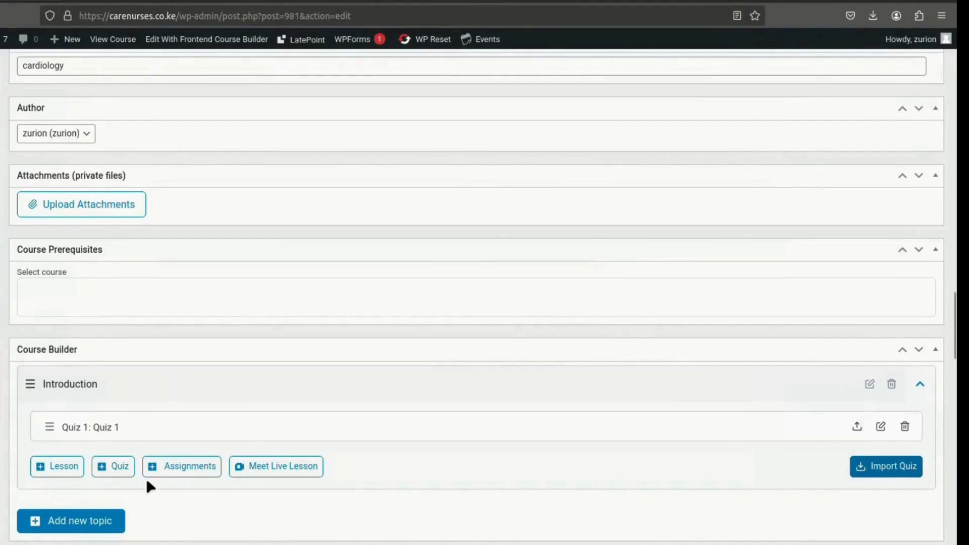
- Add a quiz to the Introduction topic titled "Quiz 1" with the summary "Testing quiz functionality", and save to reach the question stage
click(118, 470)
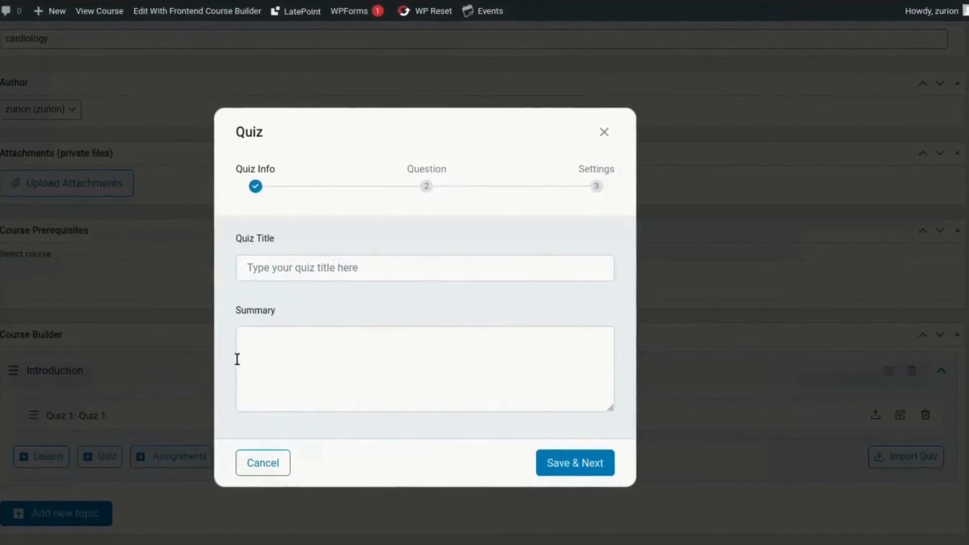
click(294, 269)
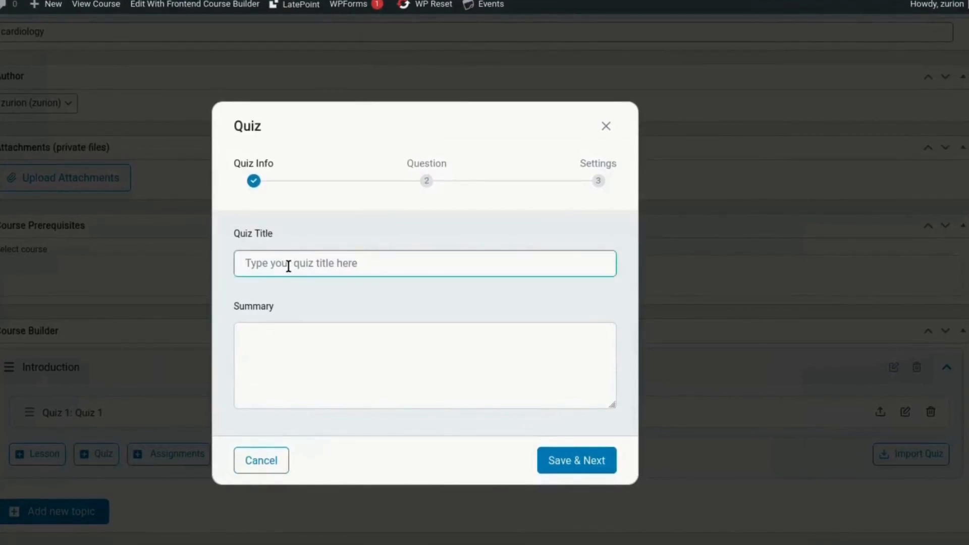
text(Quiz 1)
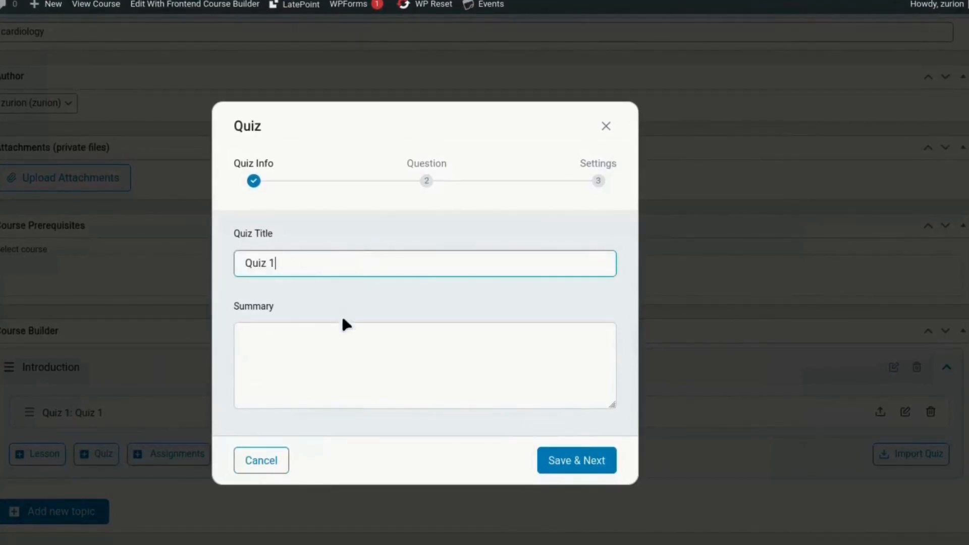
click(326, 369)
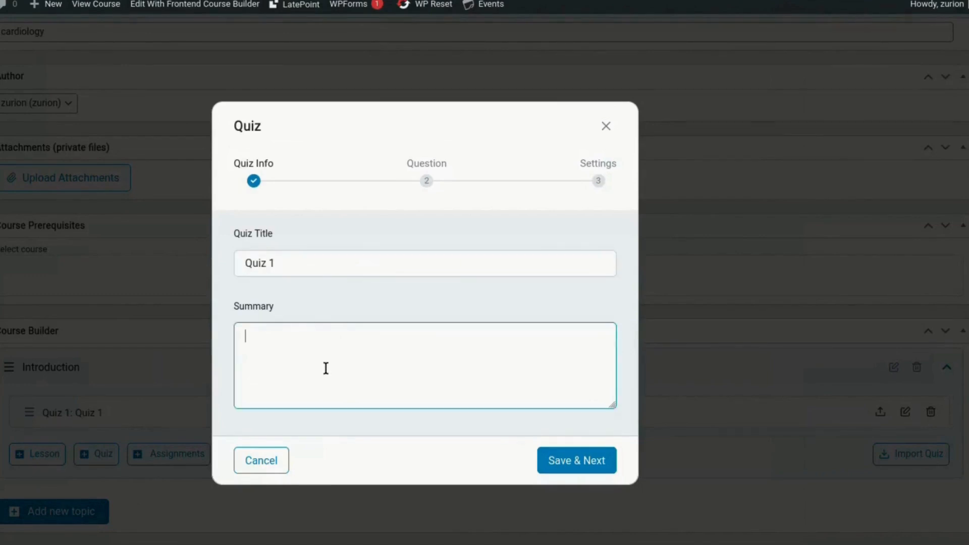
text(Testing quiz functionality)
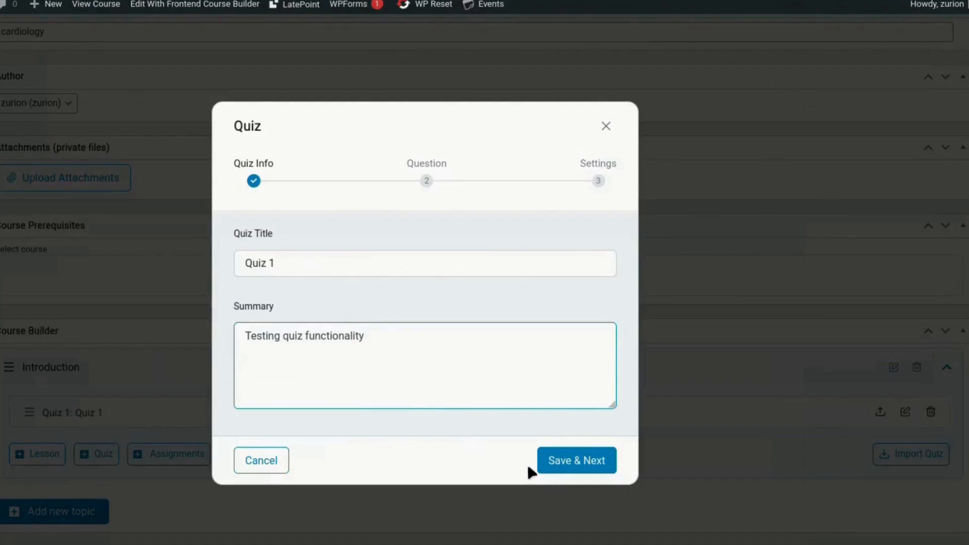
click(552, 464)
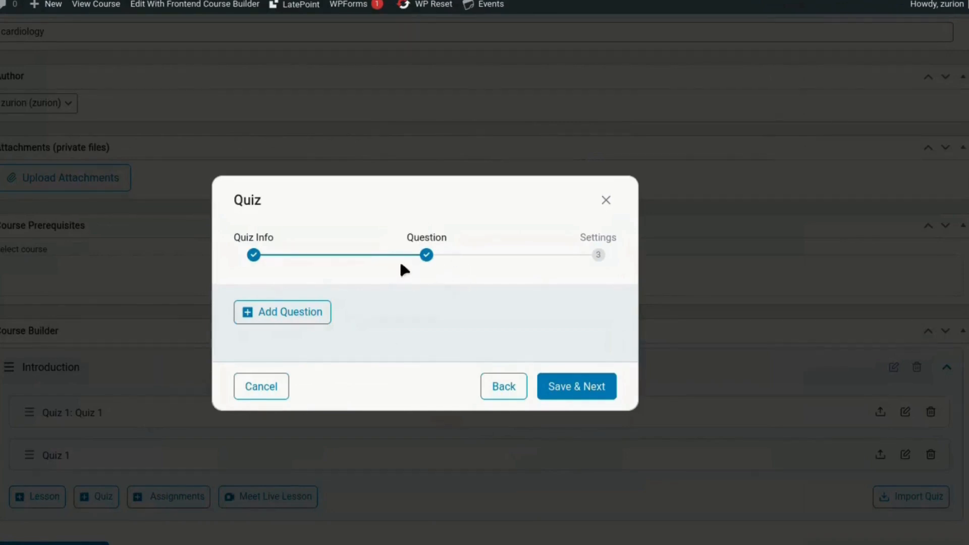
- Add a question to the new quiz and title it "Question 1"
click(288, 317)
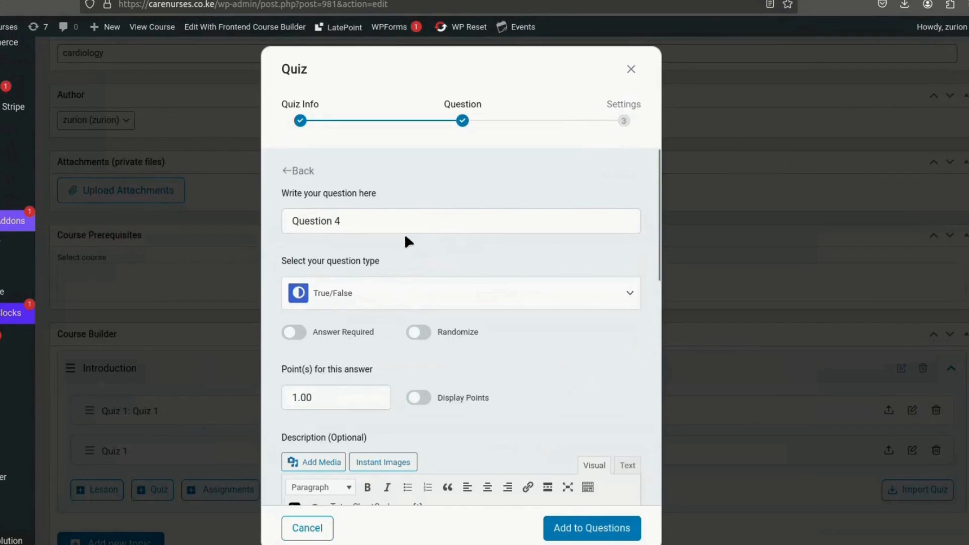
click(390, 225)
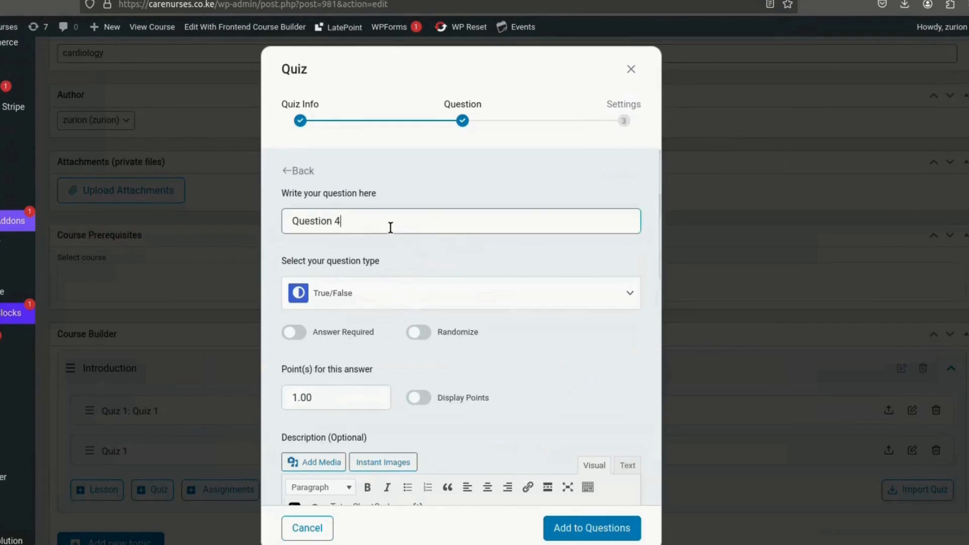
key(BackSpace)
text(1)
- Choose True/False as the type for Question 1 and check its answer options
click(630, 295)
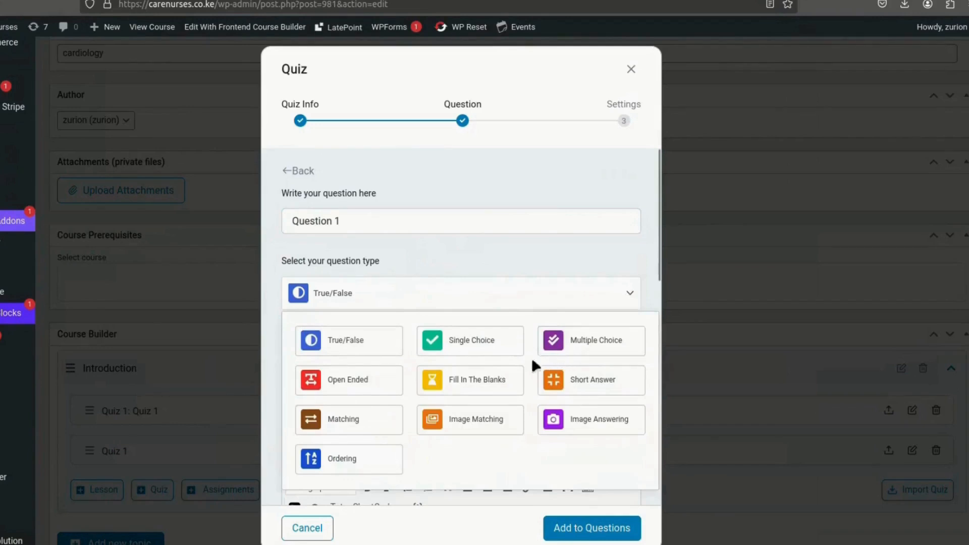
scroll(467, 321, down, 2)
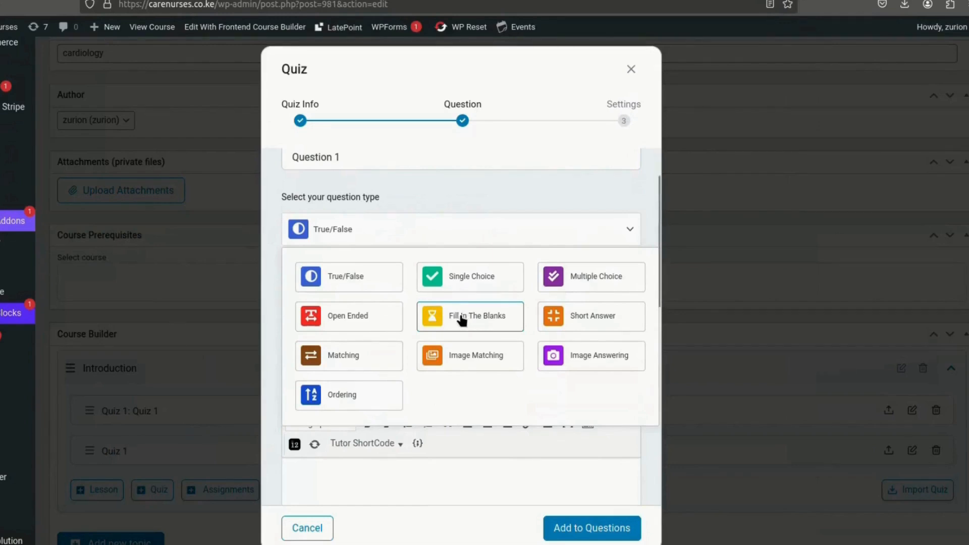
click(364, 286)
scroll(364, 285, down, 5)
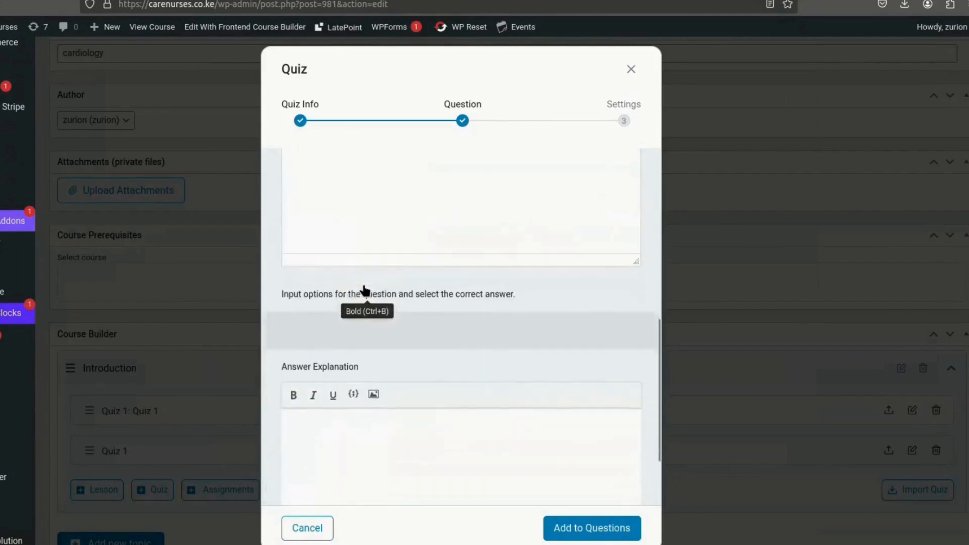
scroll(381, 280, up, 2)
scroll(382, 281, down, 3)
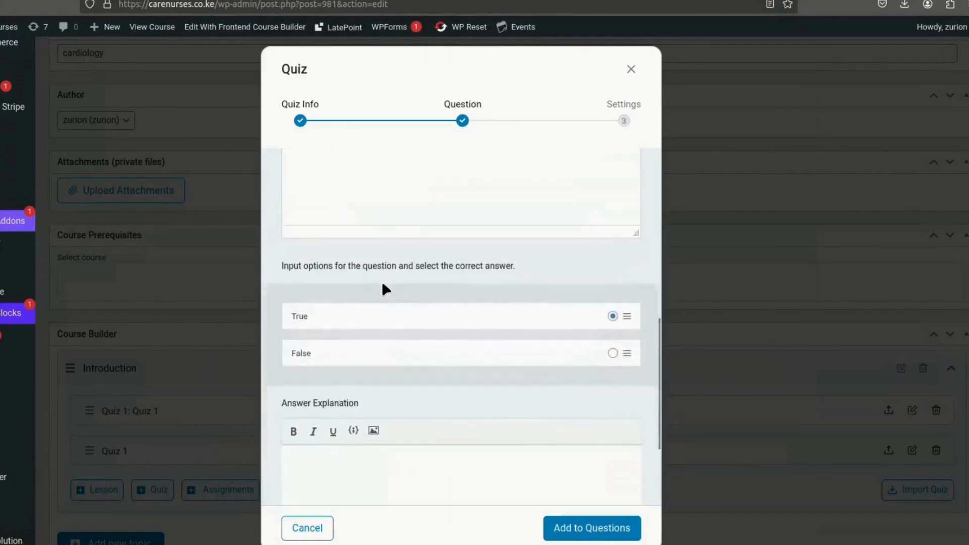
- Enter "the red blood cell transport oxygen, true or false?" as the description of Question 1
scroll(382, 283, up, 4)
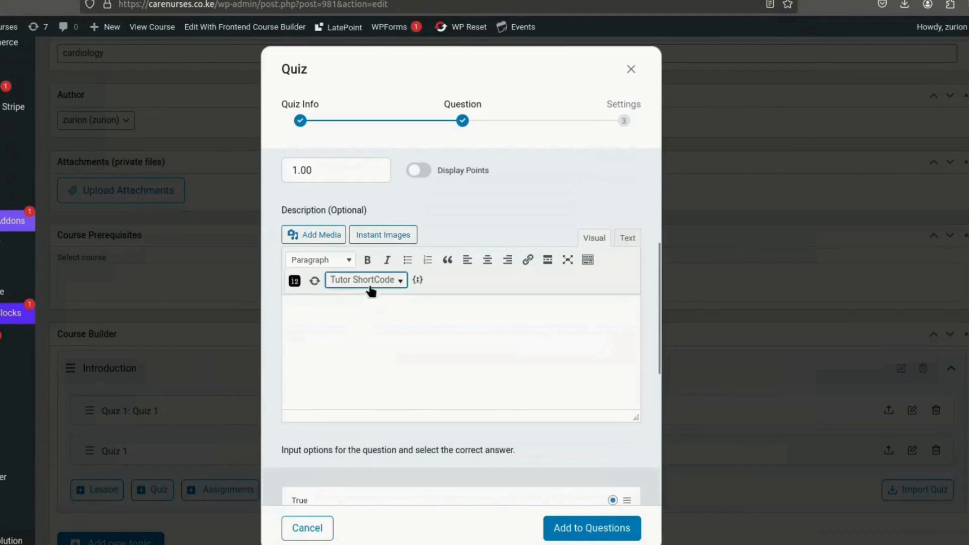
scroll(361, 302, down, 2)
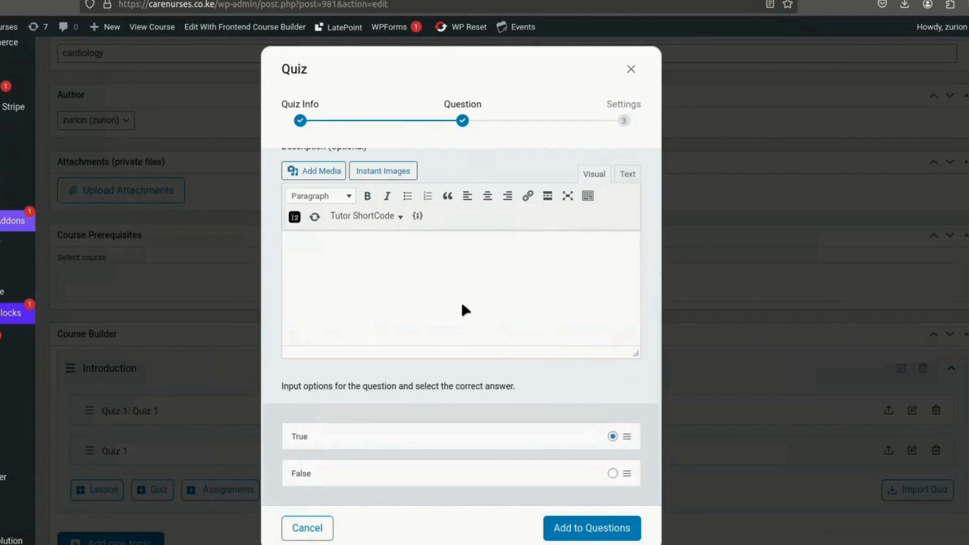
click(425, 294)
text(the red blood cell transport)
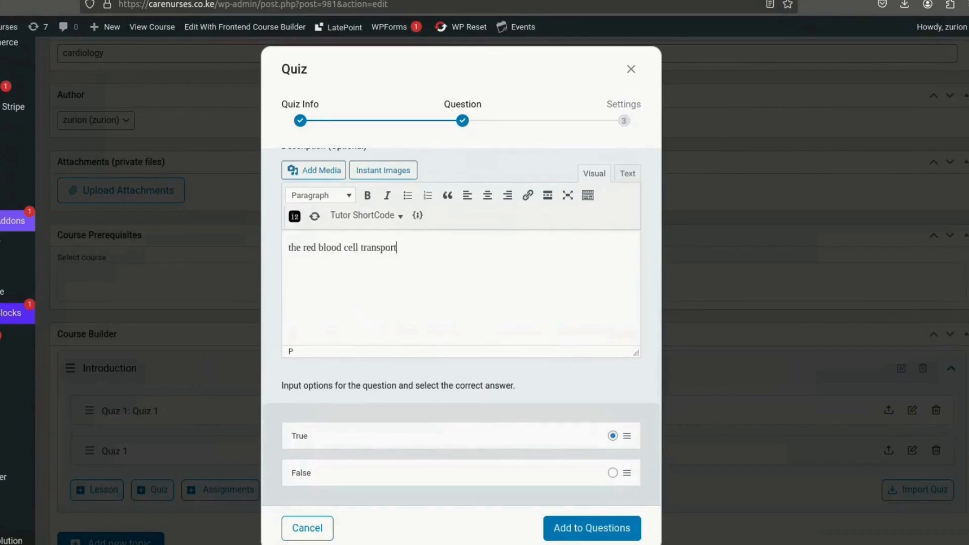
text( oxygen, true or false?)
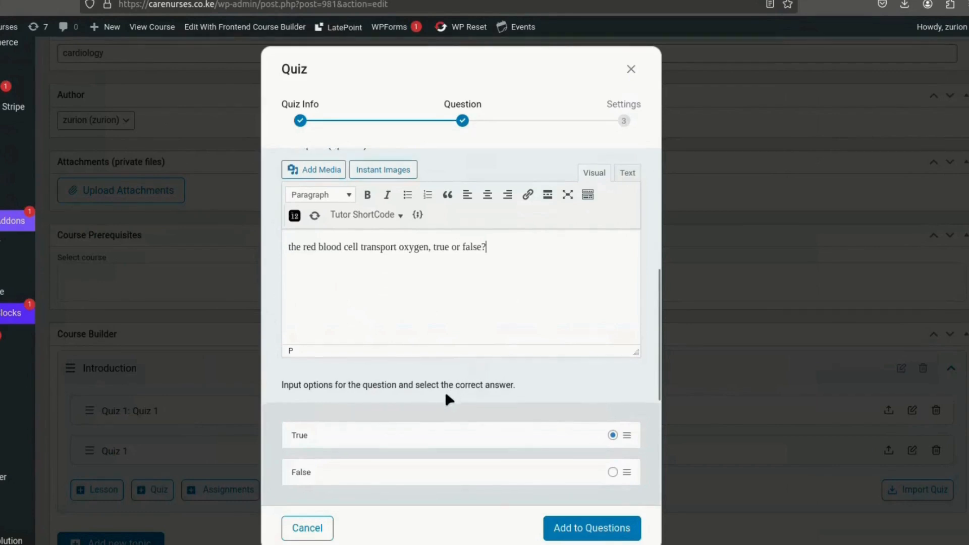
scroll(447, 395, down, 2)
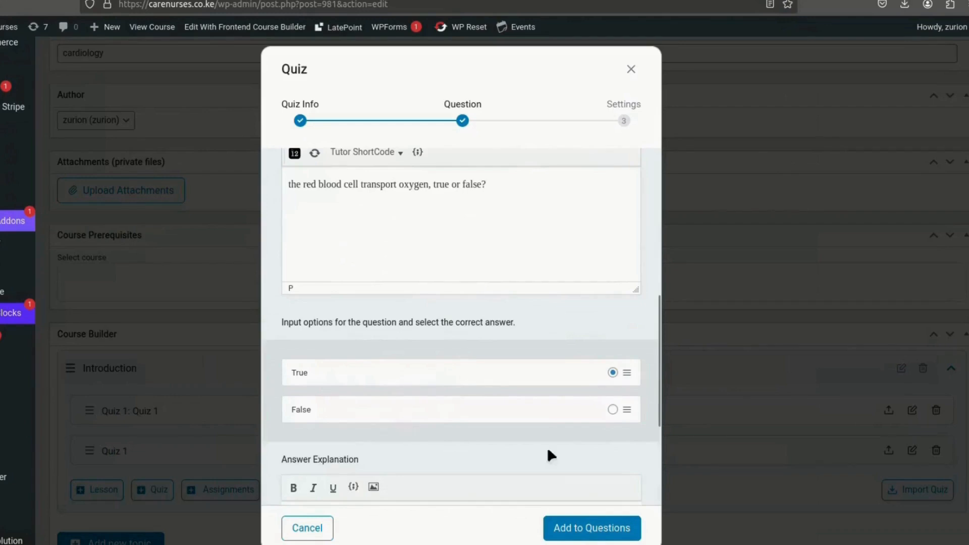
- Mark True as the correct answer of Question 1 and add the question to the quiz
click(613, 411)
click(613, 375)
scroll(500, 389, down, 3)
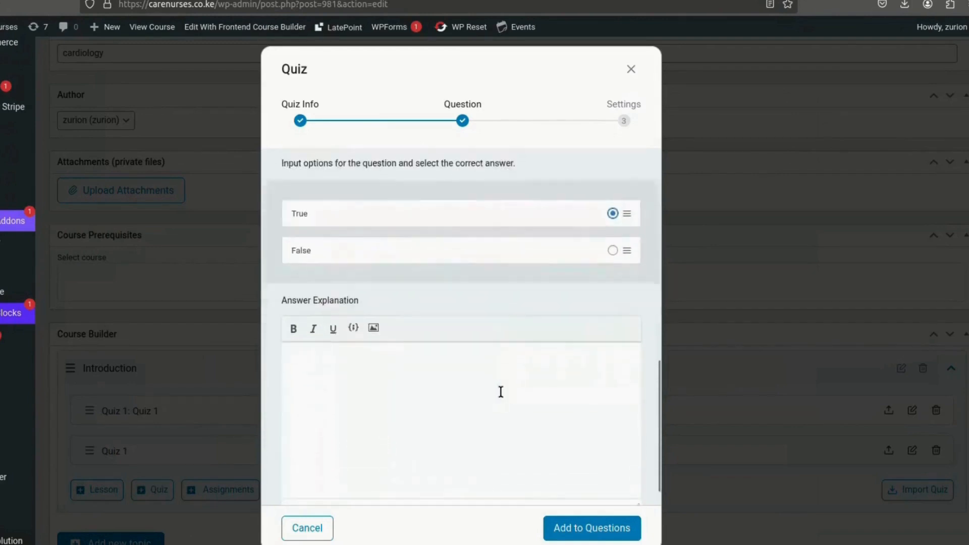
scroll(501, 392, down, 1)
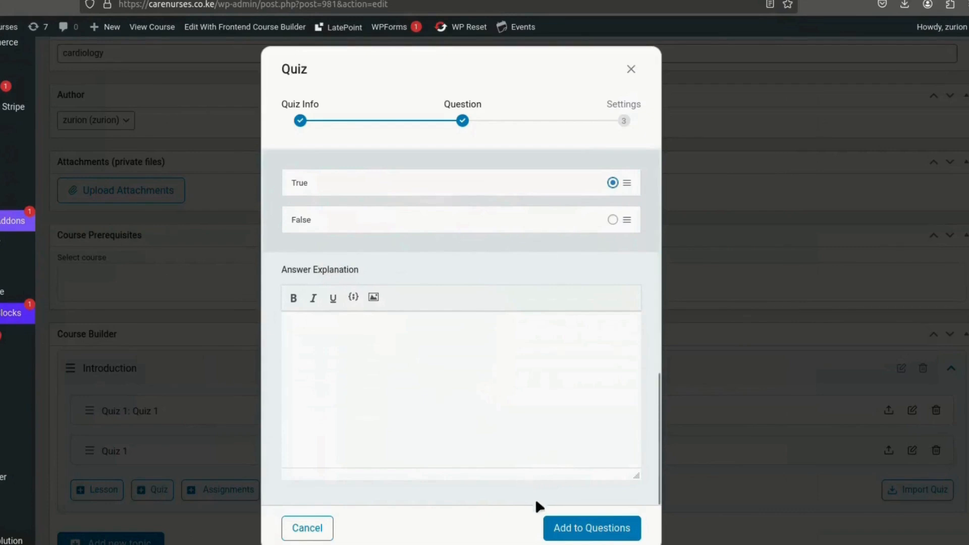
click(557, 538)
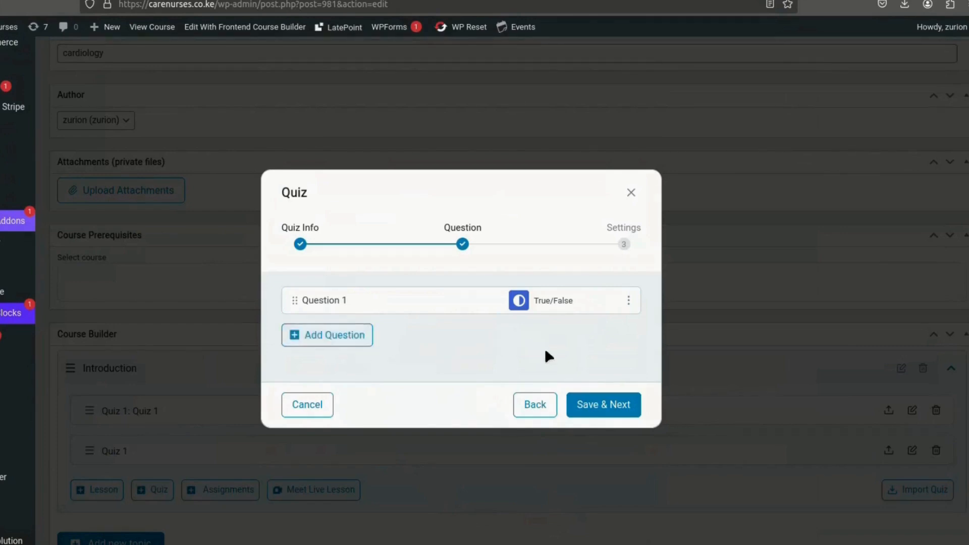
- Continue to the quiz settings and set the time limit to 15 minutes, leaving the quiz time display unhidden
click(598, 407)
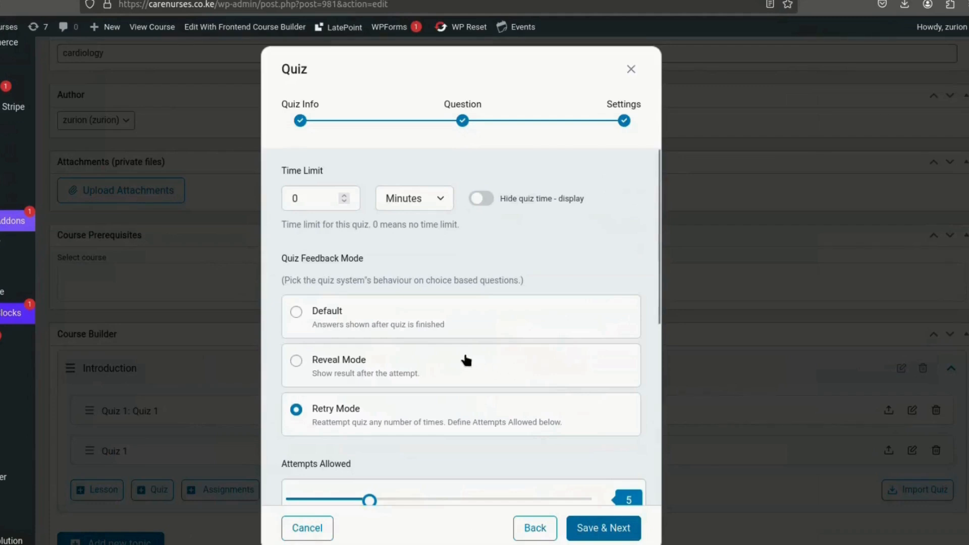
scroll(431, 312, up, 3)
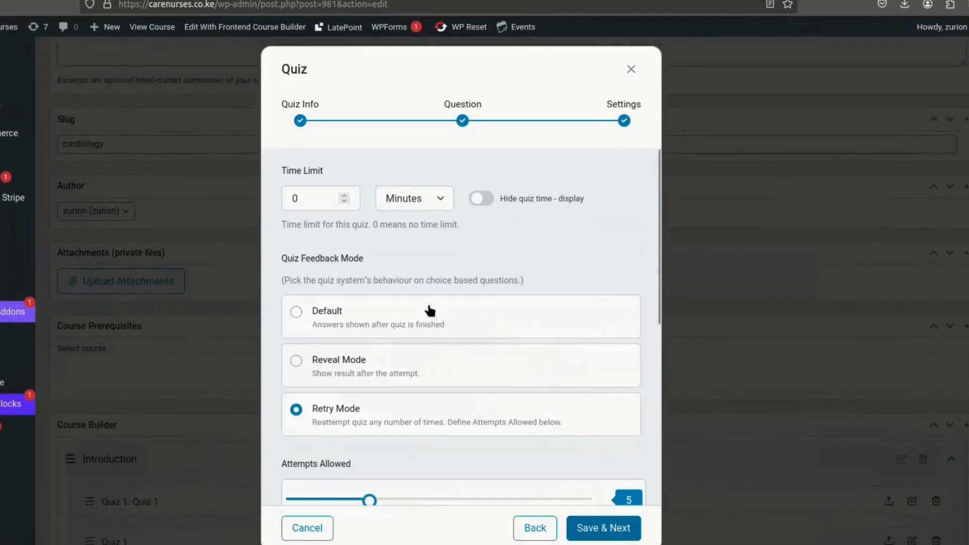
scroll(431, 311, down, 3)
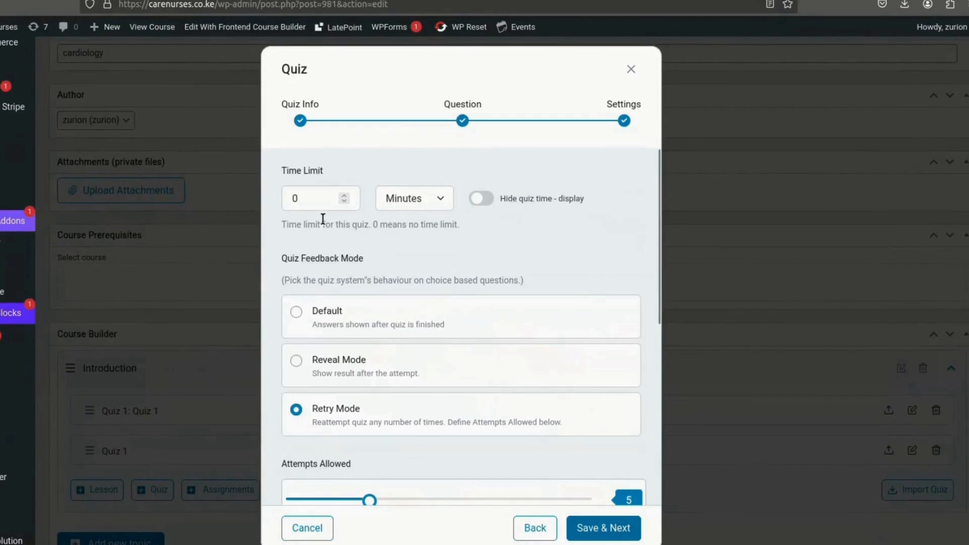
click(311, 200)
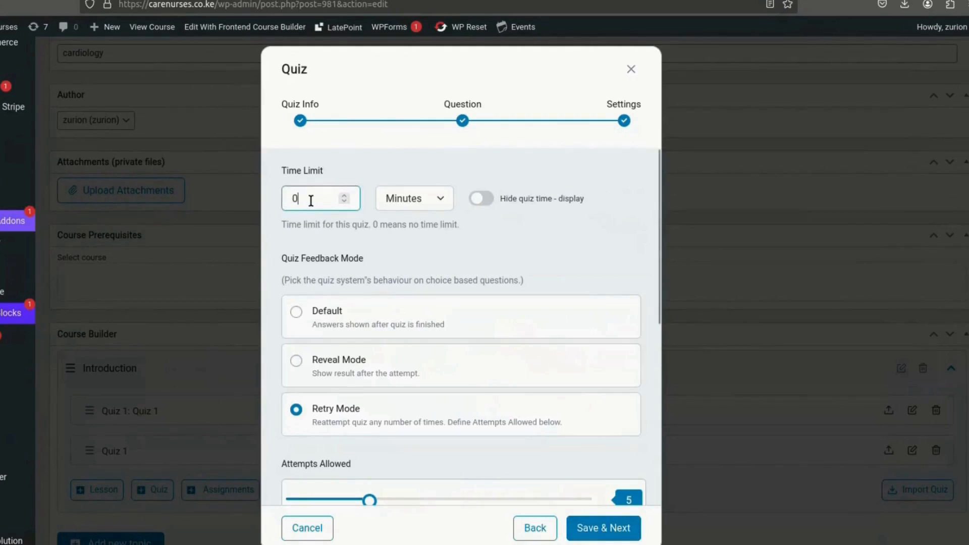
key(BackSpace)
click(483, 199)
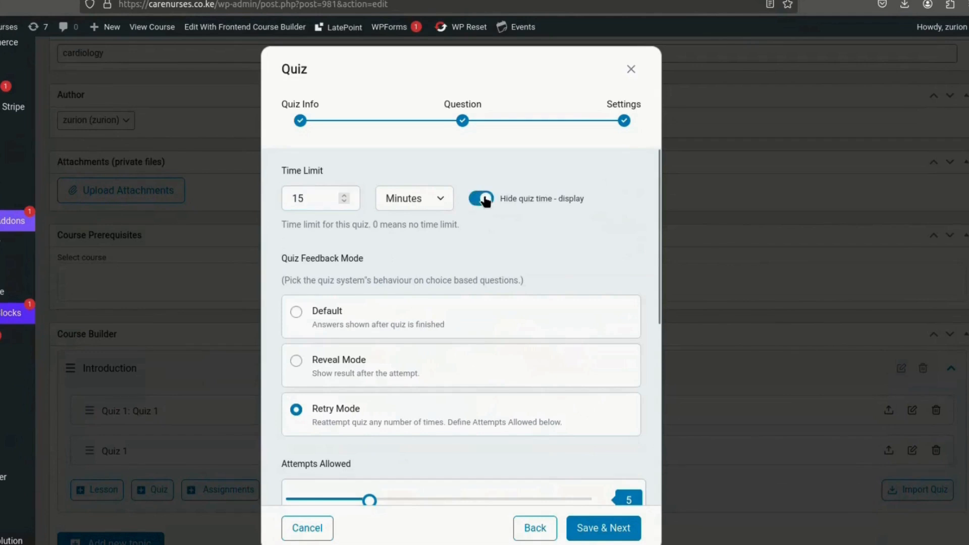
click(484, 200)
- Limit the quiz to 1 allowed attempt and save its settings
scroll(506, 474, down, 4)
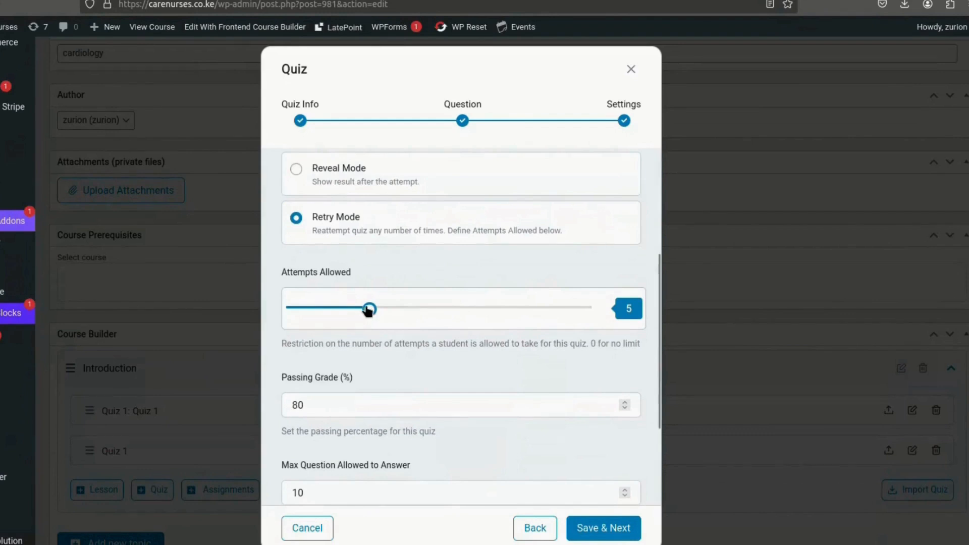
drag(370, 310, 307, 311)
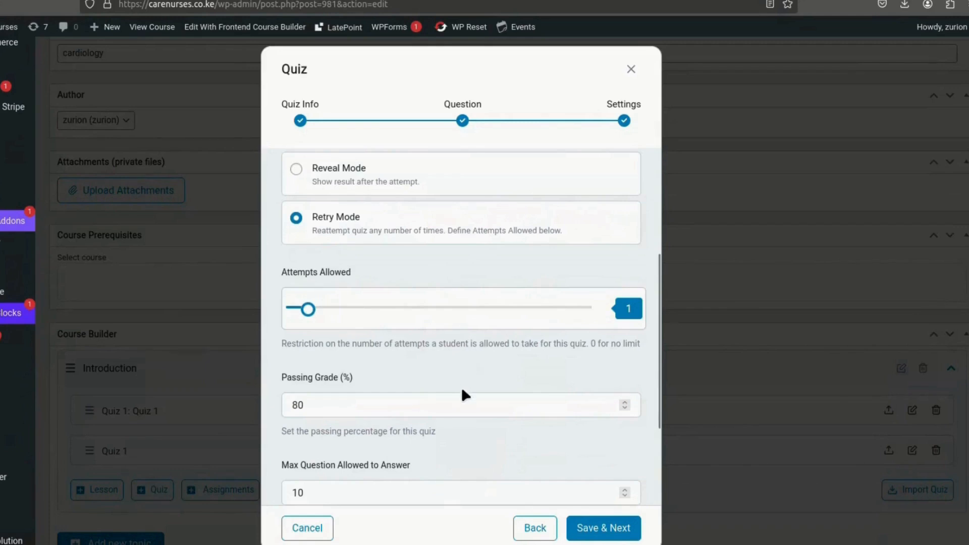
scroll(462, 388, down, 2)
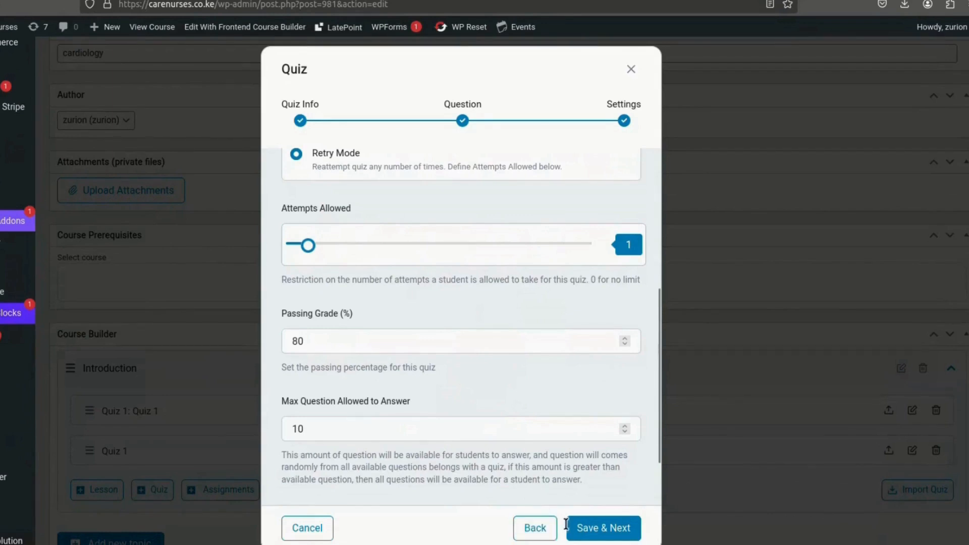
click(605, 530)
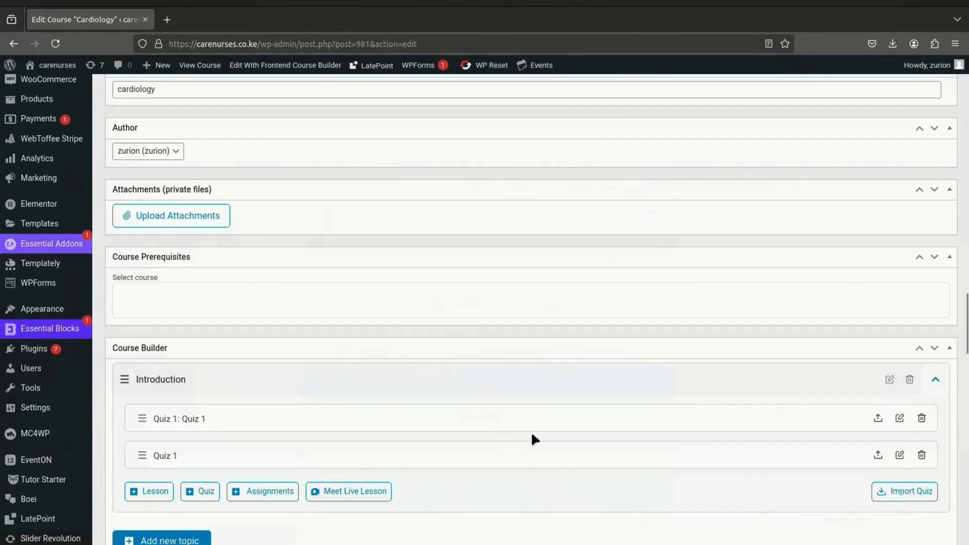
- Leave the course editor and visit the front end of the carenurses site
scroll(229, 404, up, 4)
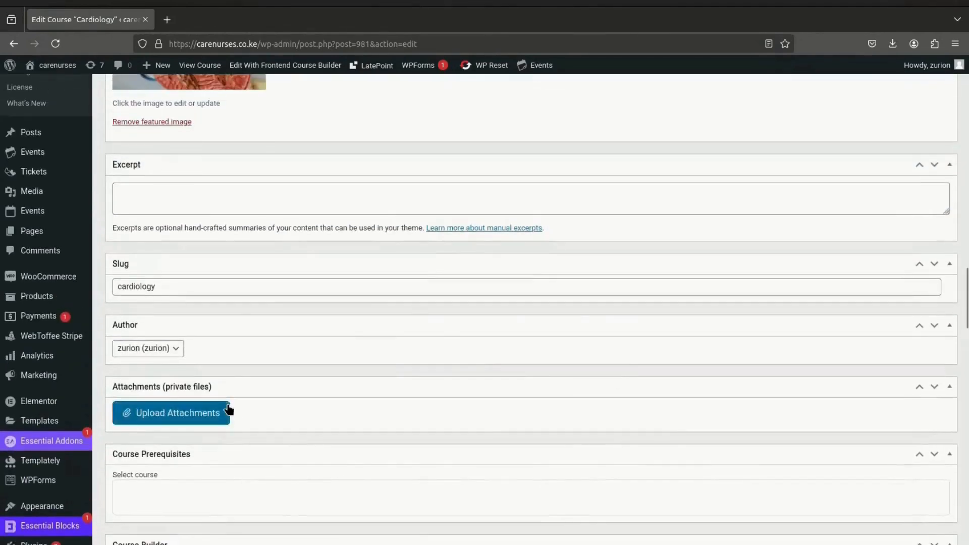
scroll(212, 197, up, 5)
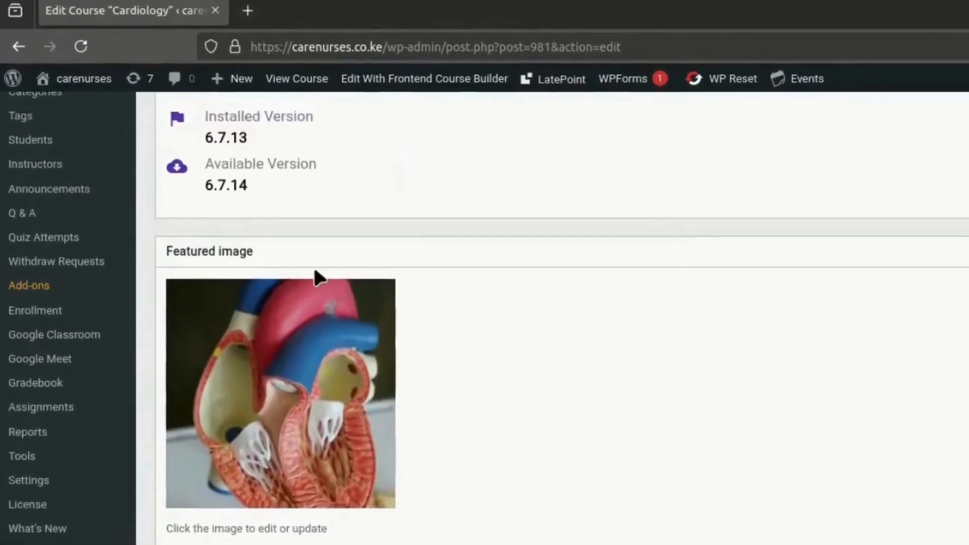
mouse_move(107, 80)
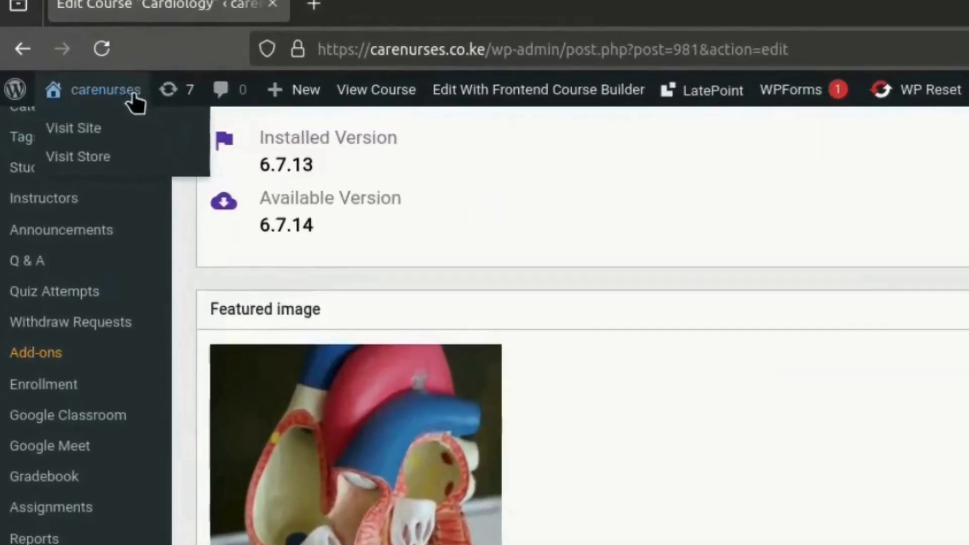
click(139, 129)
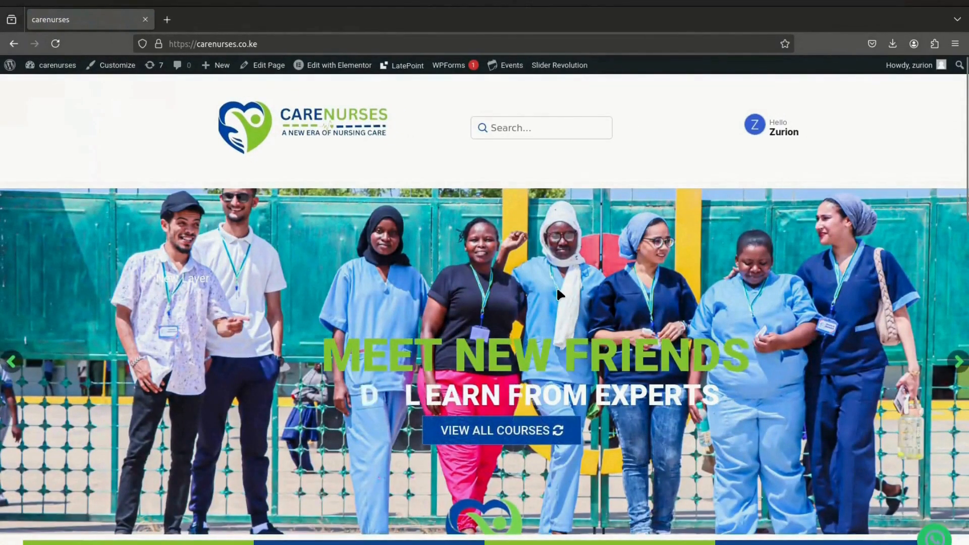
- Find the Cardiology course among the popular development courses on the home page and open it
scroll(558, 297, down, 3)
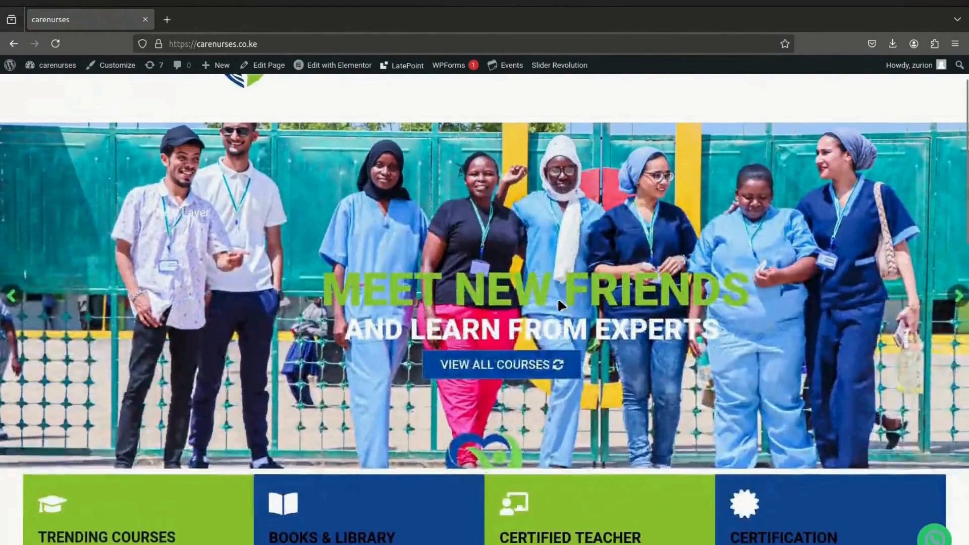
scroll(559, 302, down, 2)
scroll(559, 303, down, 2)
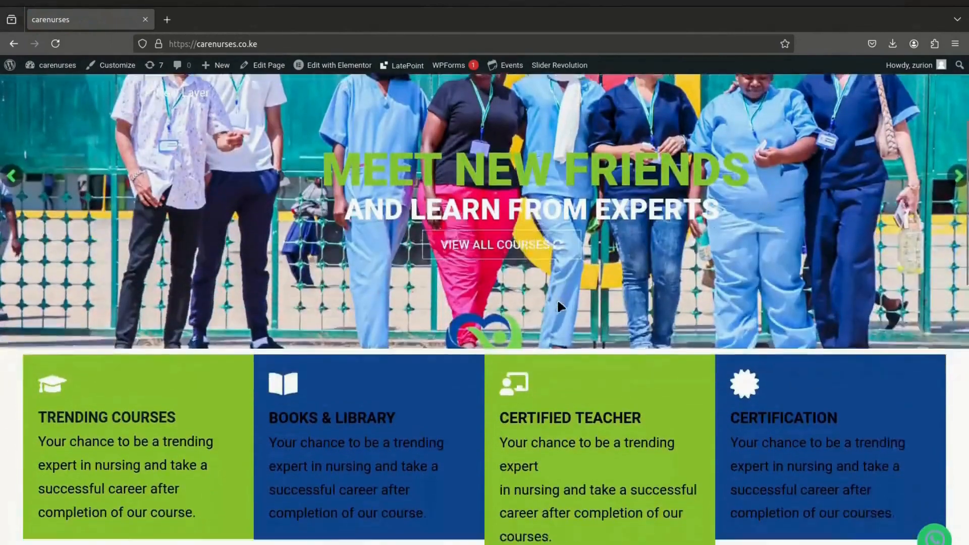
scroll(559, 303, down, 3)
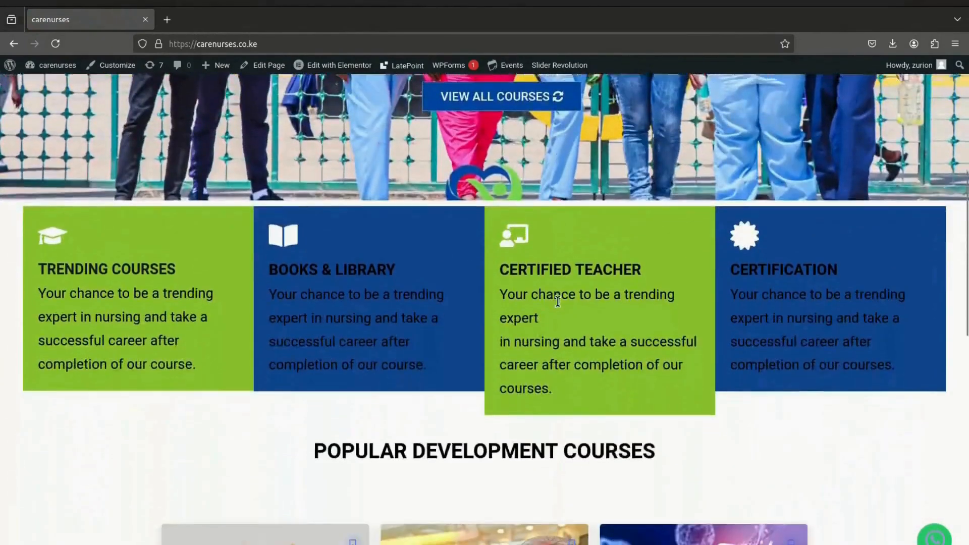
scroll(558, 302, down, 4)
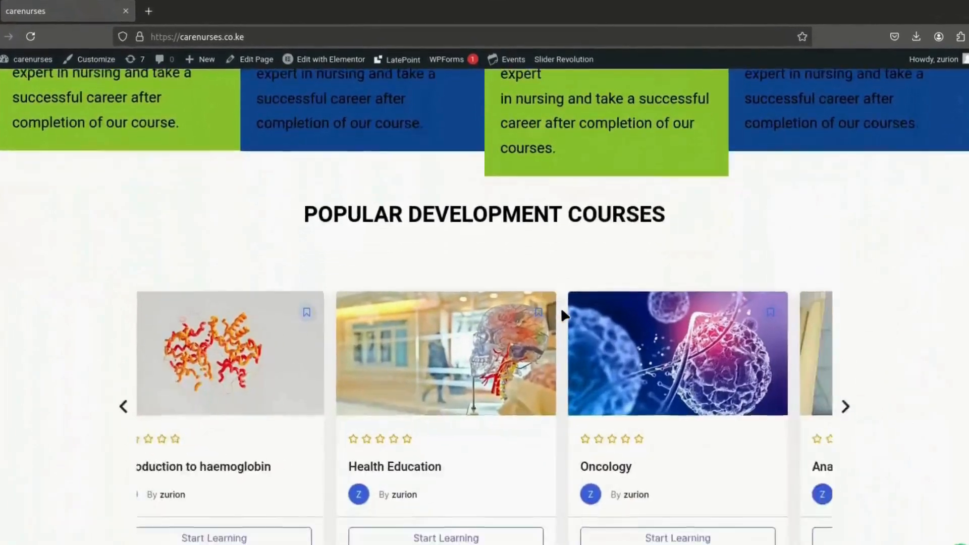
scroll(562, 315, down, 4)
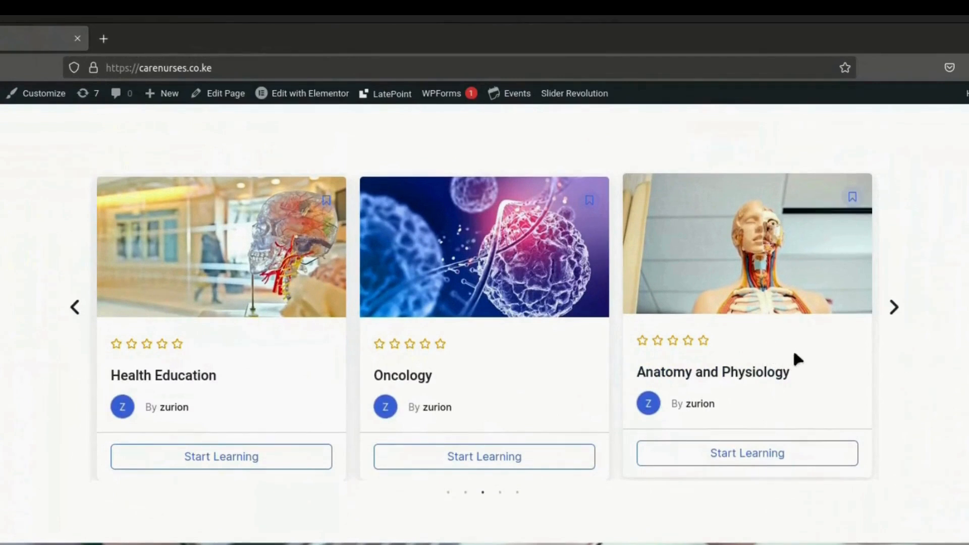
click(893, 317)
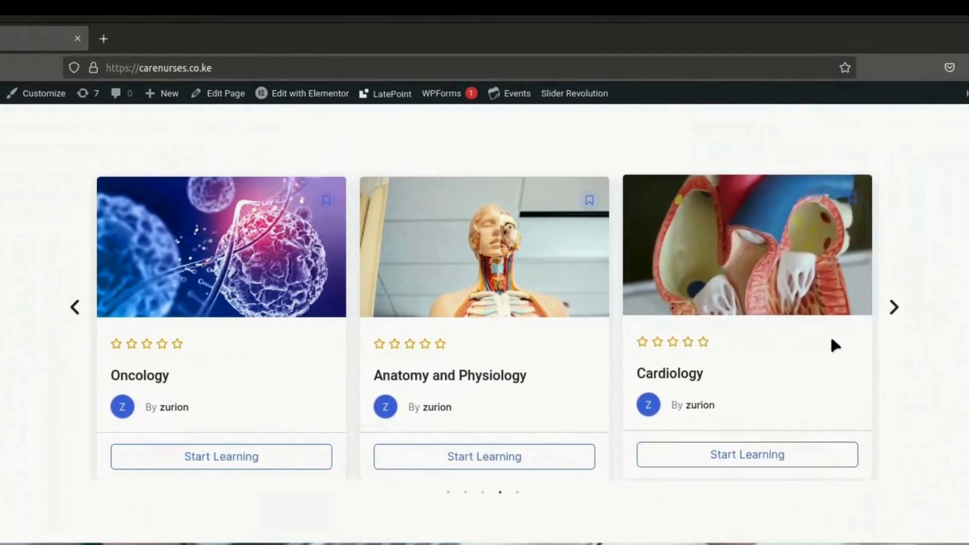
click(671, 372)
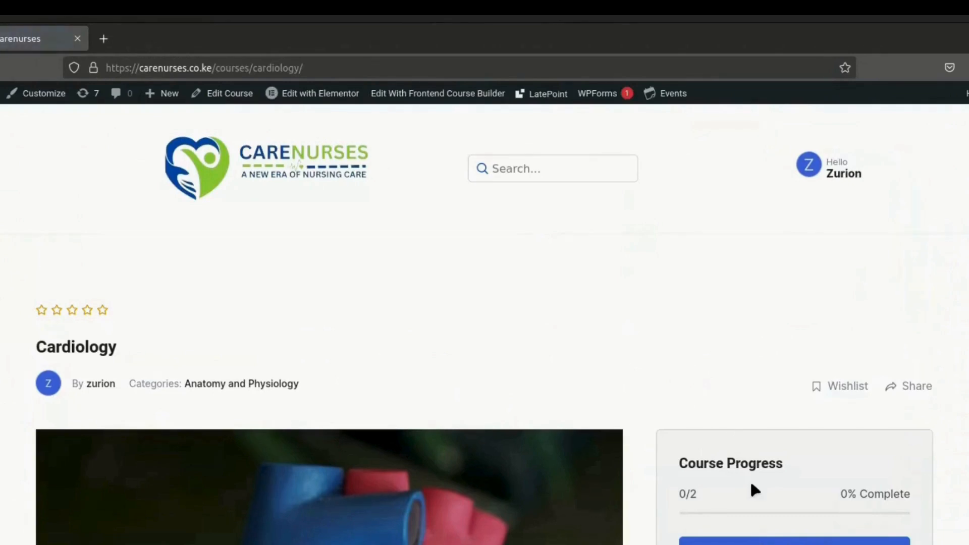
- Start learning the Cardiology course and open the 15-minute Quiz 1 in the Introduction topic
scroll(750, 481, down, 5)
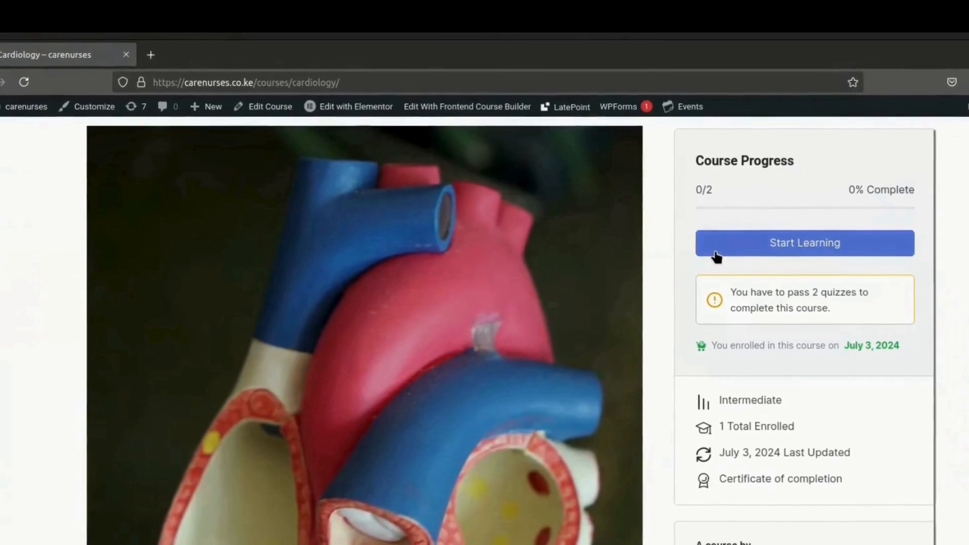
click(719, 258)
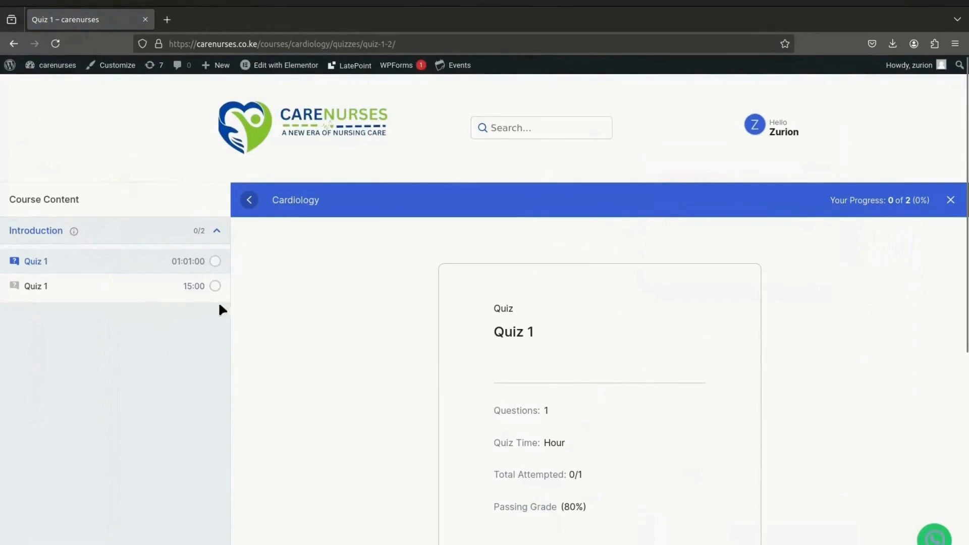
click(212, 293)
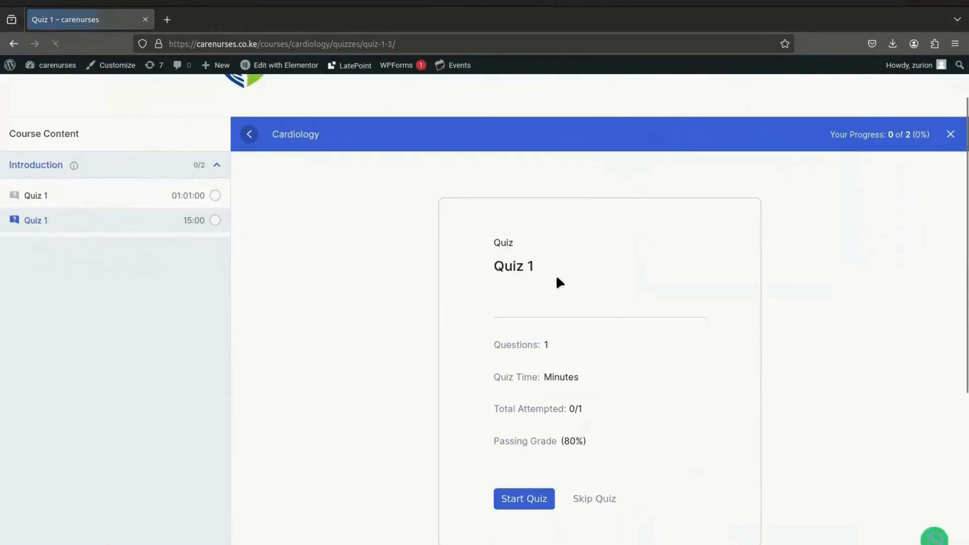
- Start the 15-minute Quiz 1 and choose True as the answer to Question 1
scroll(555, 283, down, 3)
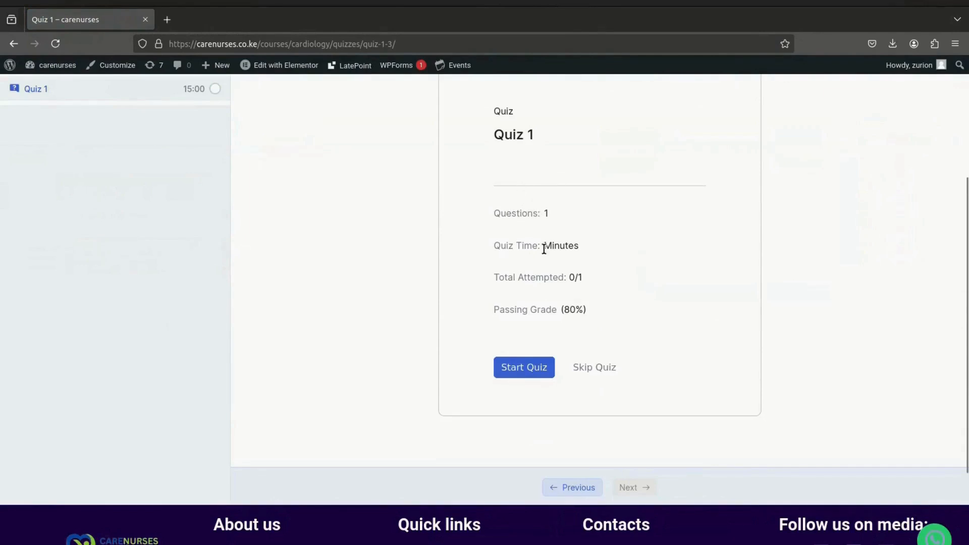
scroll(541, 270, up, 2)
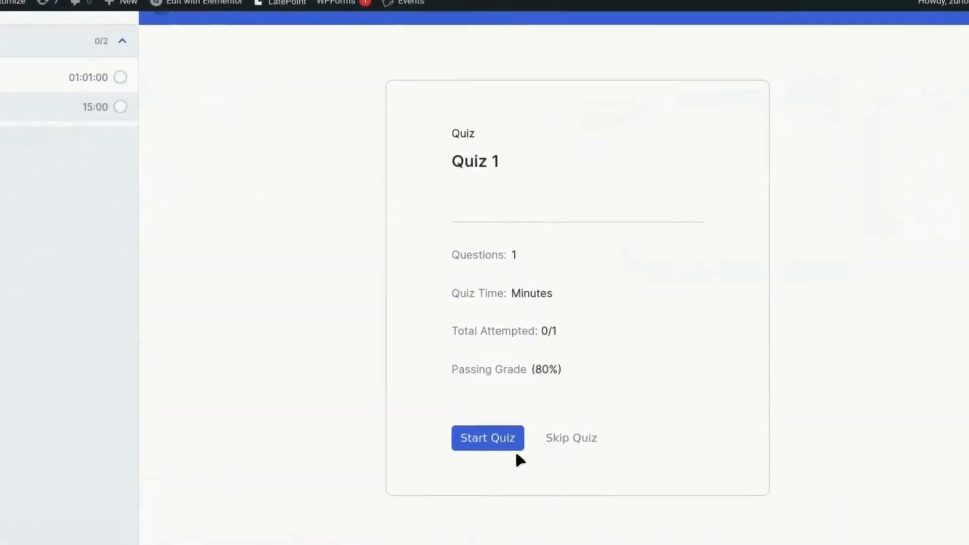
click(499, 435)
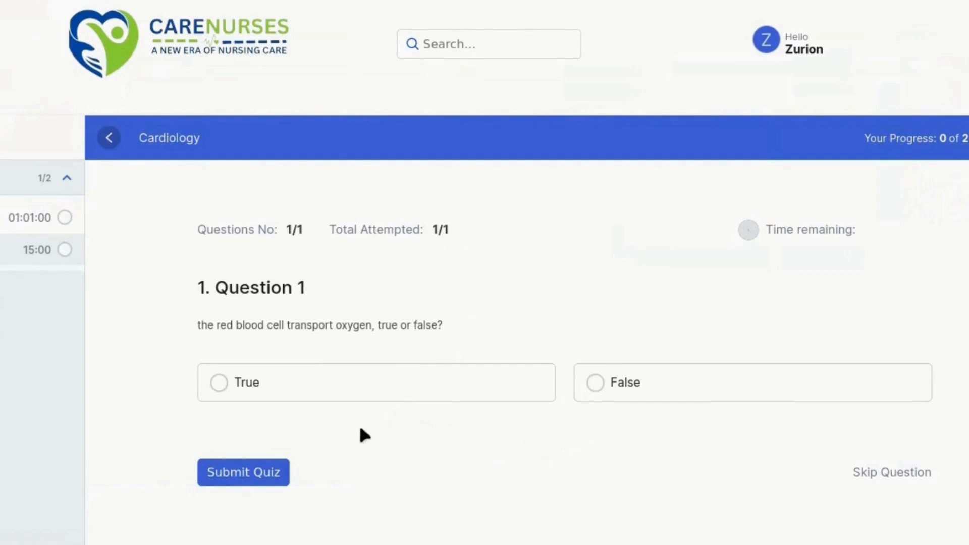
click(321, 386)
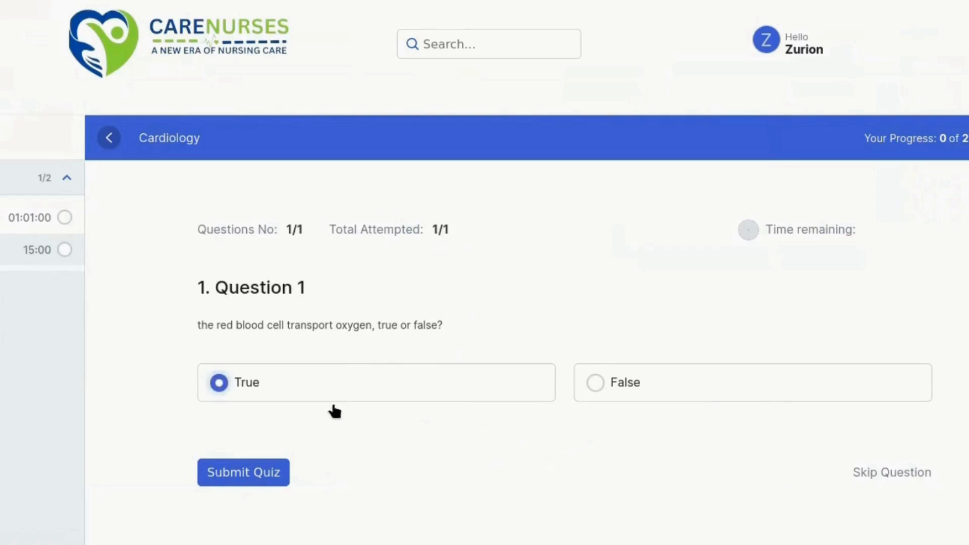